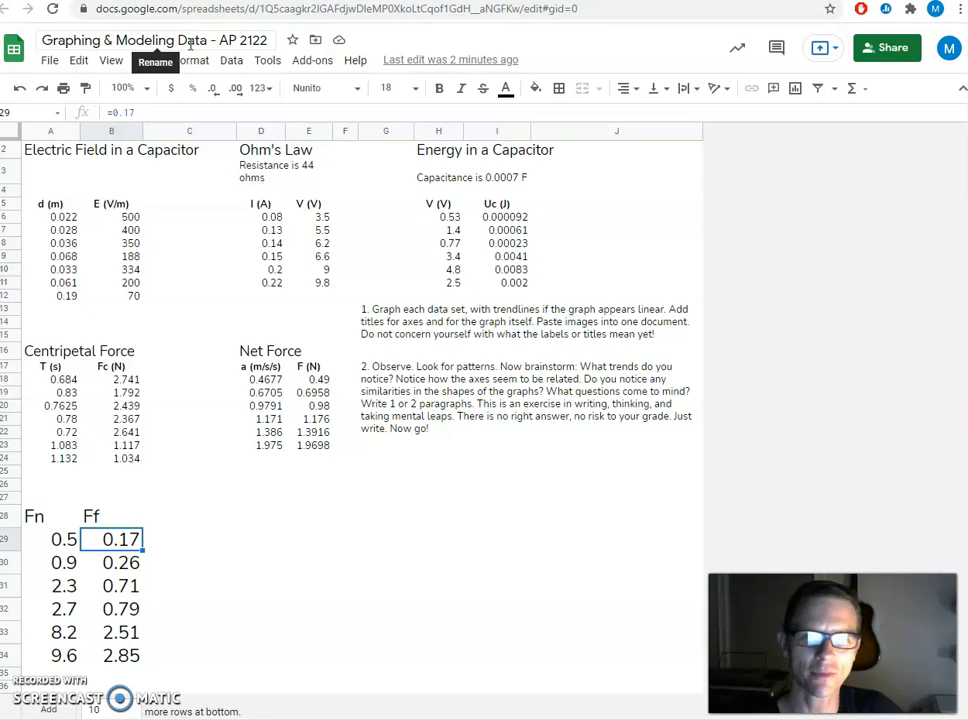
{"action": "double_click", "coordinate": [130, 40]}
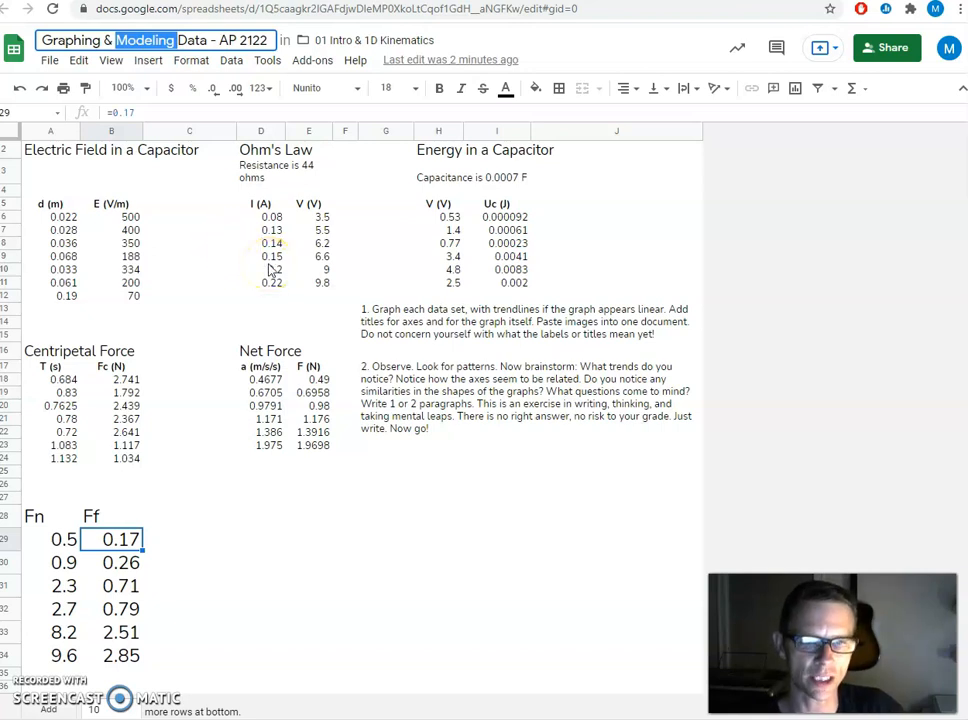
{"action": "left_click_drag", "start_coordinate": [50, 540], "coordinate": [133, 650]}
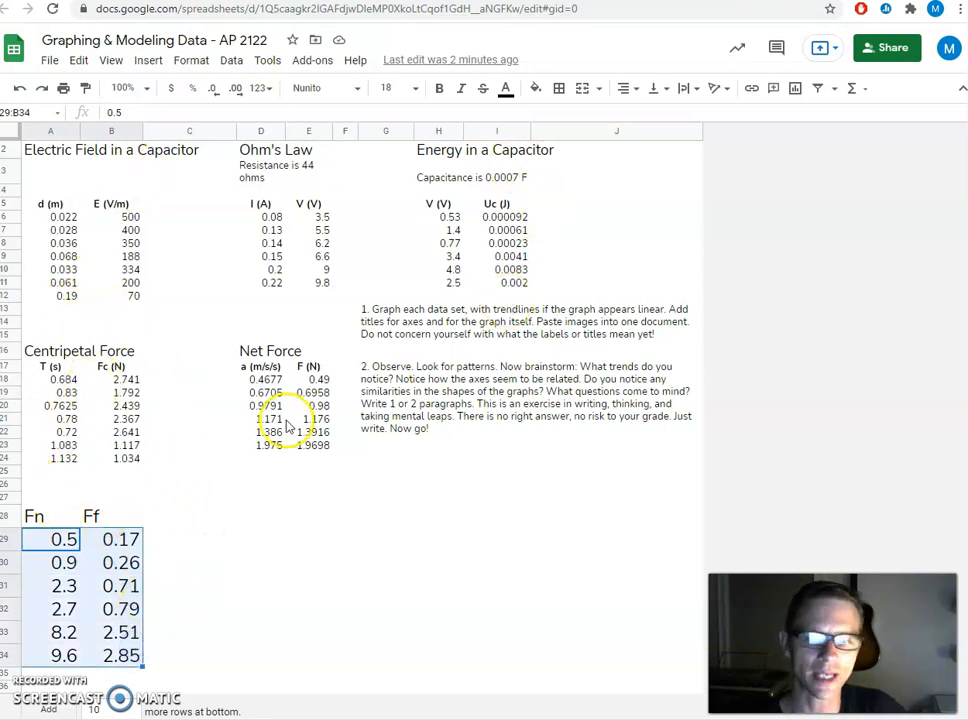
{"action": "left_click", "coordinate": [425, 319]}
{"action": "left_click", "coordinate": [112, 541]}
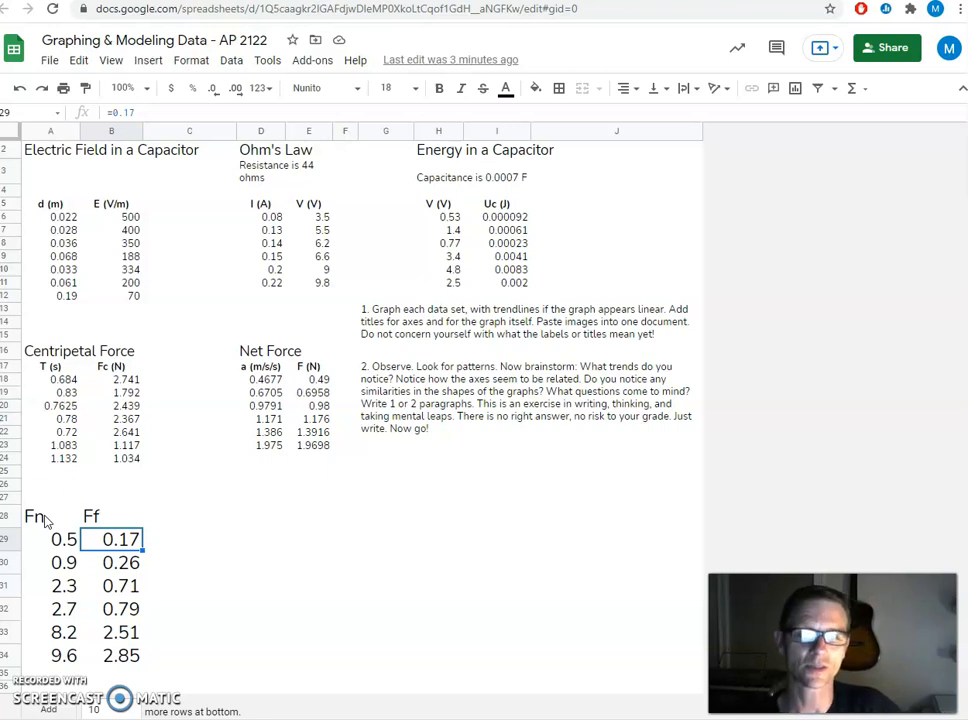
{"action": "left_click_drag", "start_coordinate": [35, 519], "coordinate": [118, 652]}
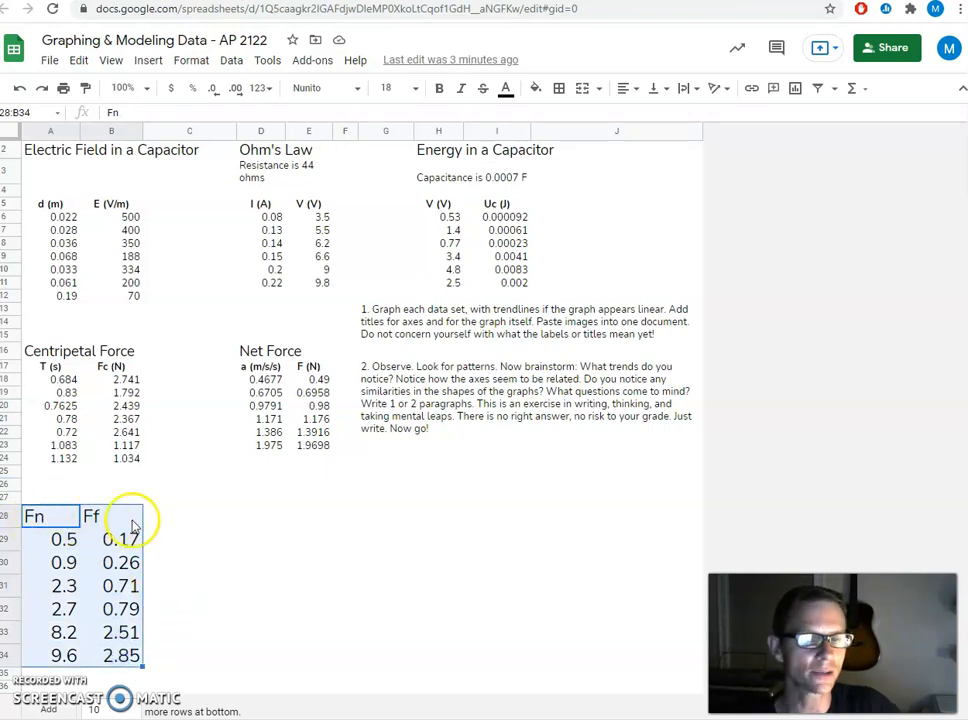
Enter the labels x above the Fn column and y above the Ff column in row 27.
{"action": "left_click", "coordinate": [60, 497]}
{"action": "type", "text": "x"}
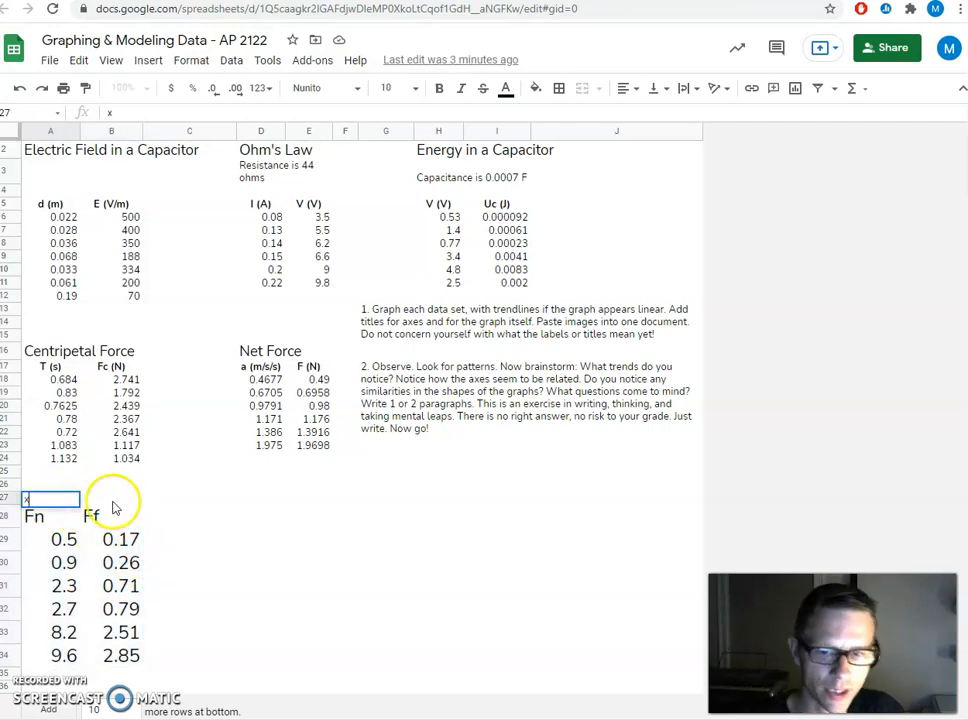
{"action": "left_click", "coordinate": [121, 499]}
{"action": "left_click", "coordinate": [199, 497]}
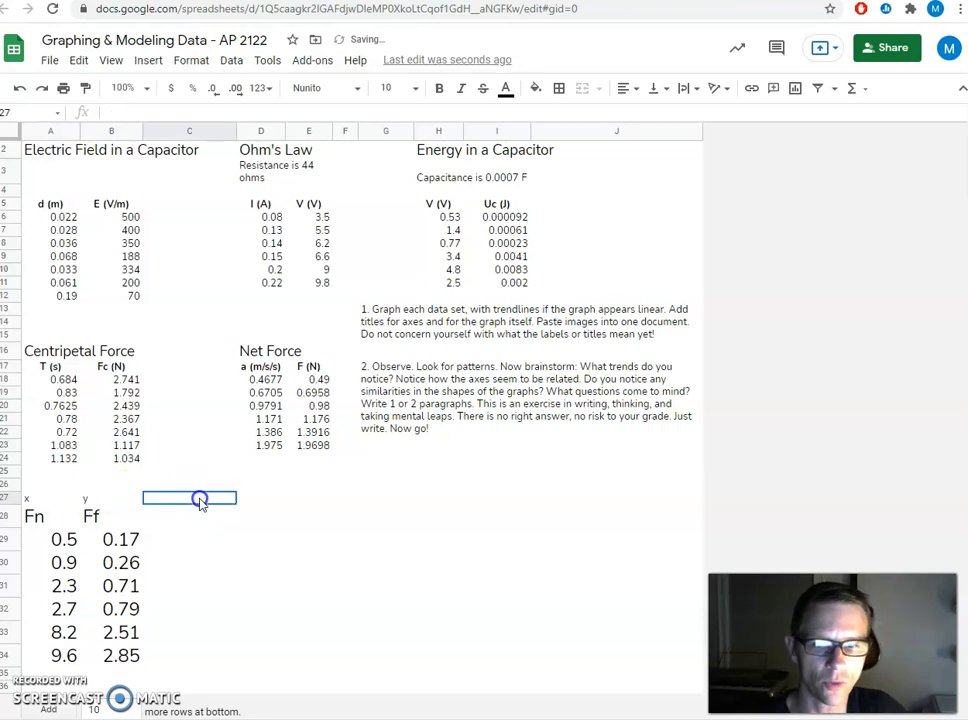
Set the font size of the x and y labels to 18.
{"action": "left_click", "coordinate": [74, 499]}
{"action": "left_click_drag", "start_coordinate": [89, 497], "coordinate": [91, 497]}
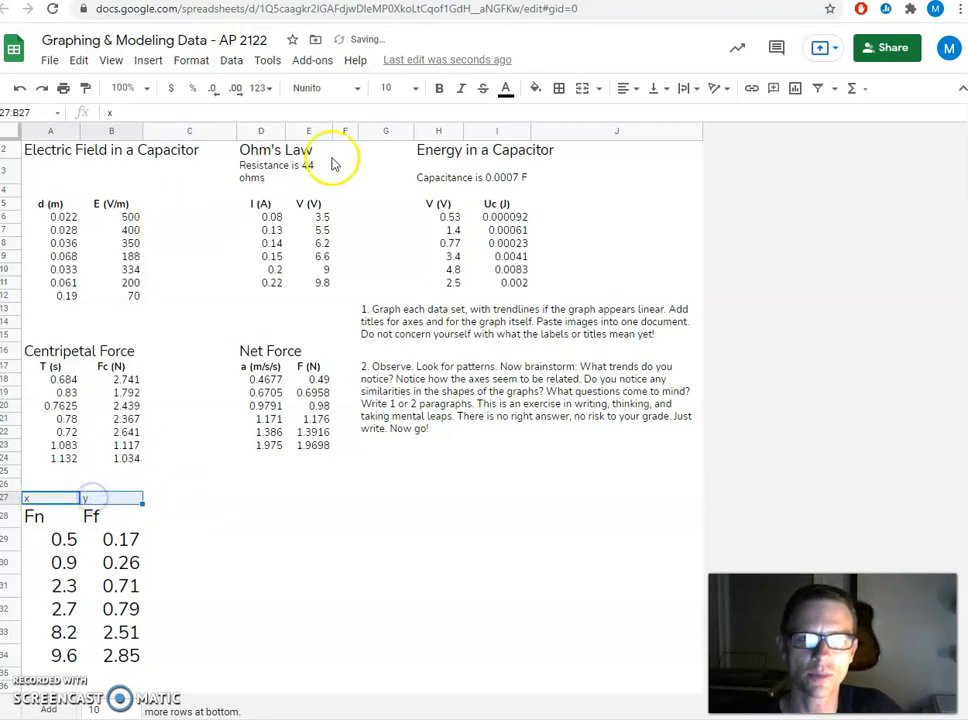
{"action": "left_click", "coordinate": [416, 90]}
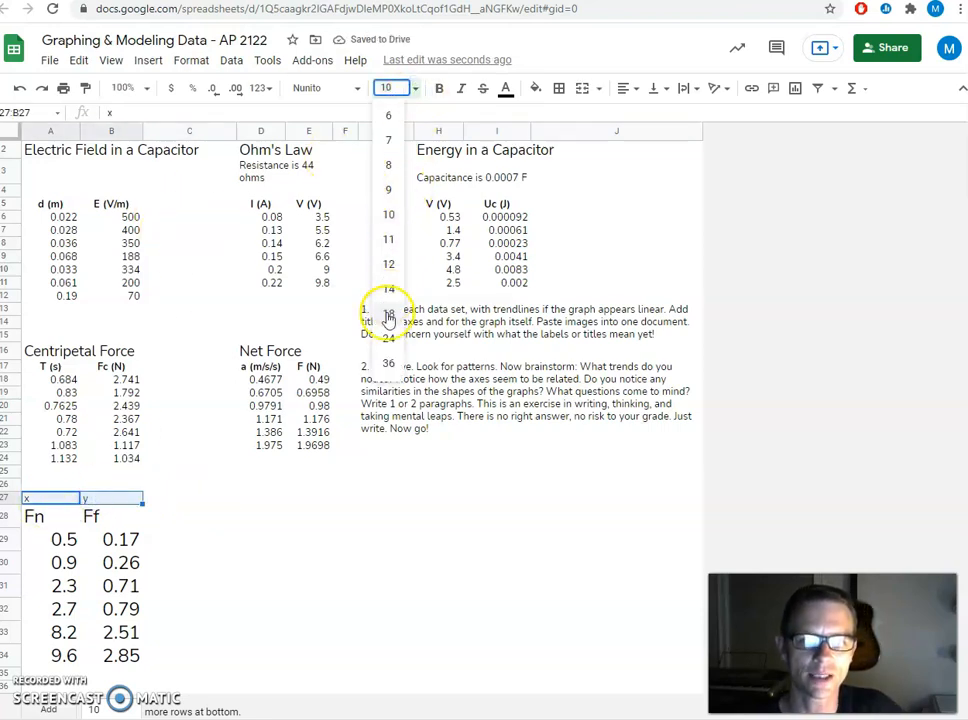
{"action": "left_click", "coordinate": [389, 314]}
{"action": "left_click", "coordinate": [371, 502]}
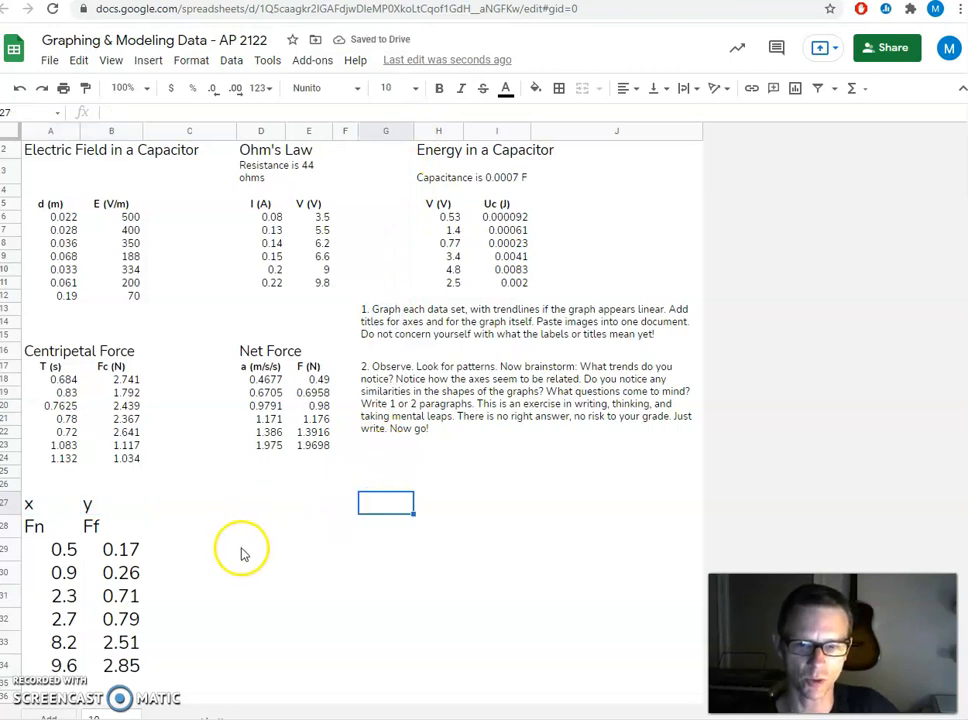
Insert a scatter chart of the Fn and Ff data in A28:B34 and move it clear of the data table.
{"action": "left_click_drag", "start_coordinate": [28, 533], "coordinate": [118, 666]}
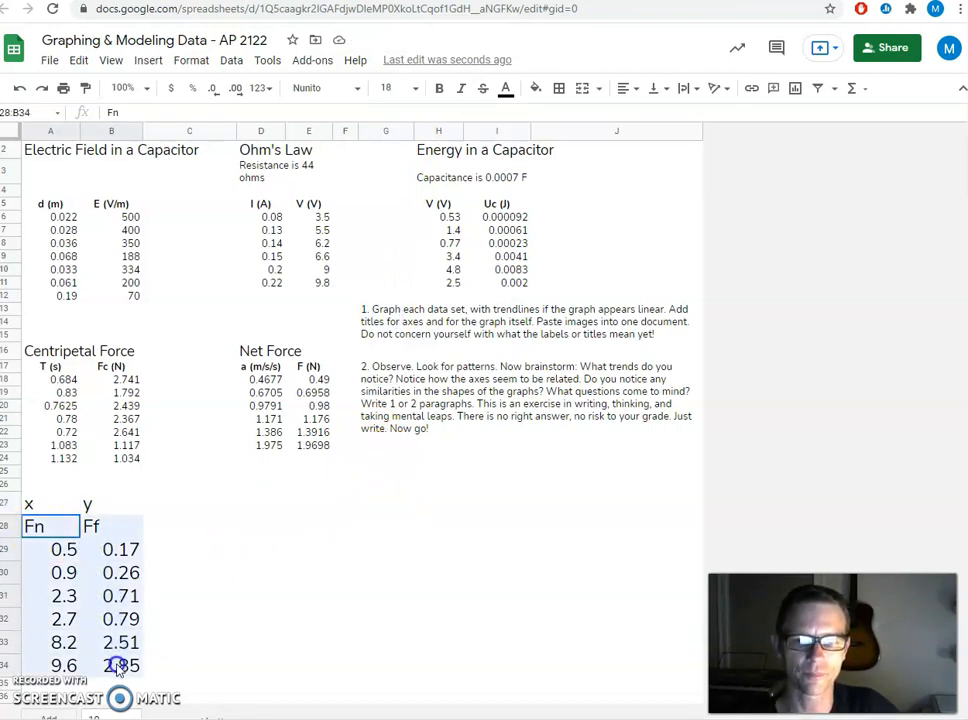
{"action": "left_click", "coordinate": [50, 508]}
{"action": "left_click", "coordinate": [121, 512]}
{"action": "left_click_drag", "start_coordinate": [42, 525], "coordinate": [112, 663]}
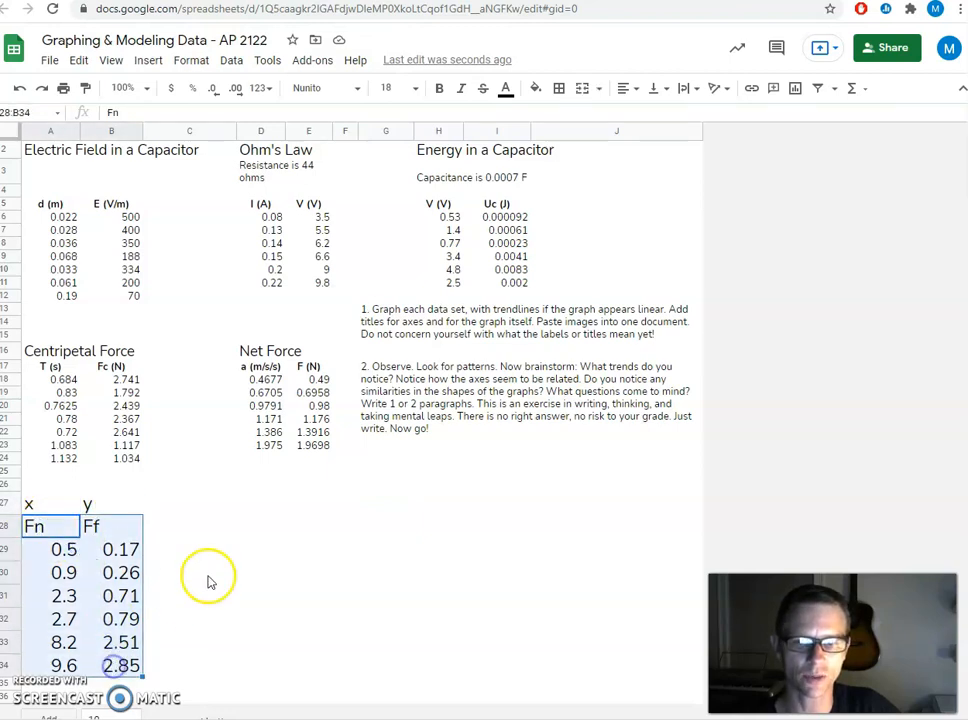
{"action": "left_click", "coordinate": [150, 62]}
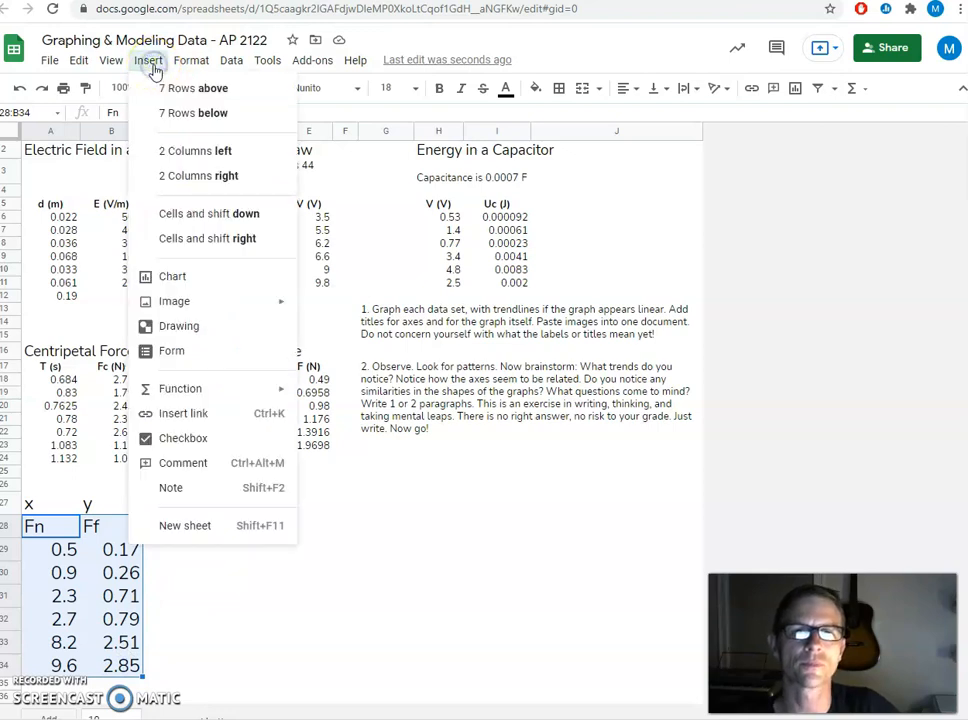
{"action": "left_click", "coordinate": [200, 279]}
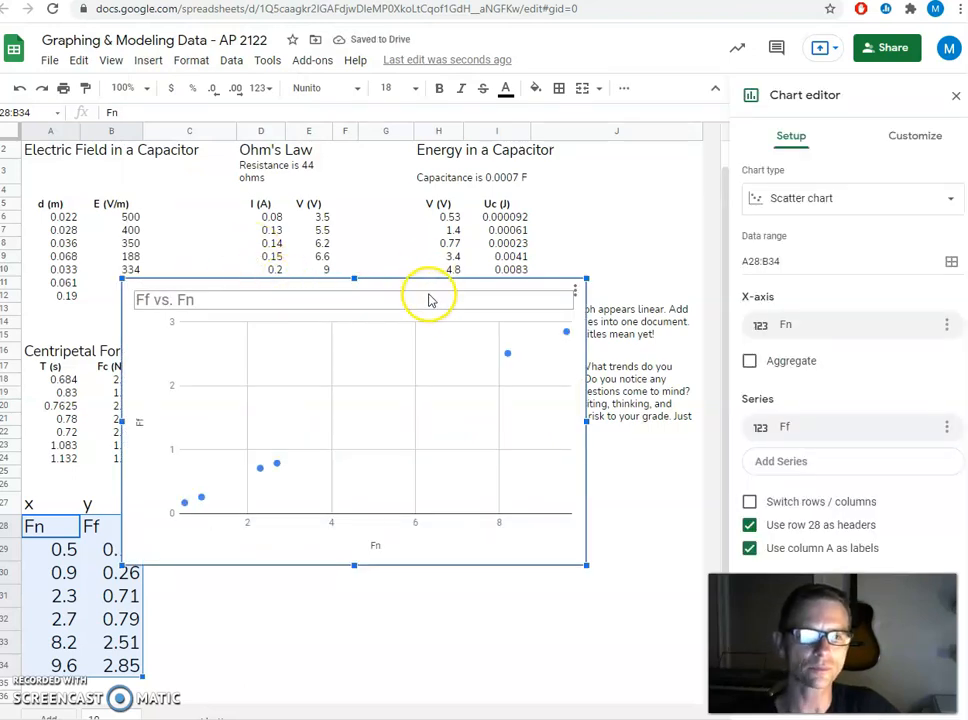
{"action": "left_click_drag", "start_coordinate": [432, 287], "coordinate": [545, 292]}
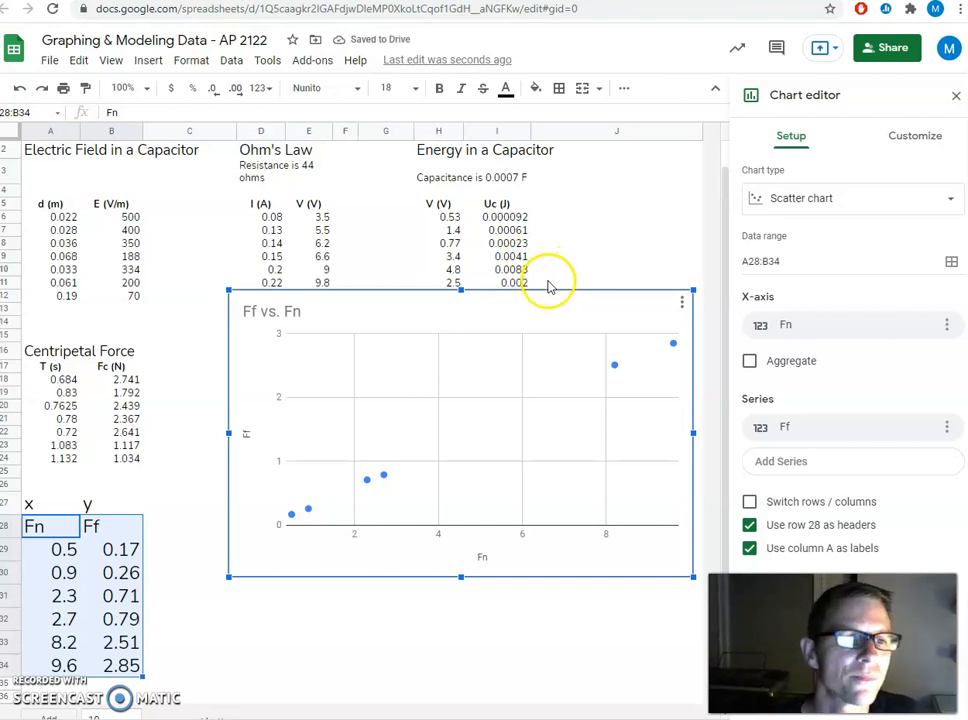
Look through the available chart types, including the line and scatter options.
{"action": "left_click", "coordinate": [953, 200]}
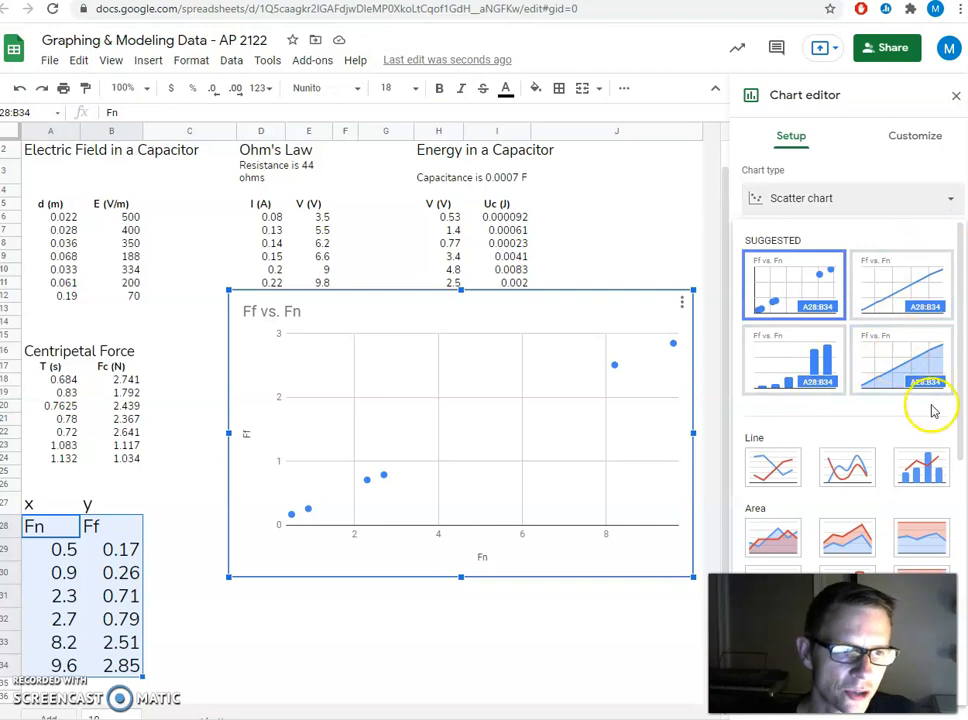
{"action": "scroll", "coordinate": [788, 515], "scroll_direction": "down", "scroll_amount": 1}
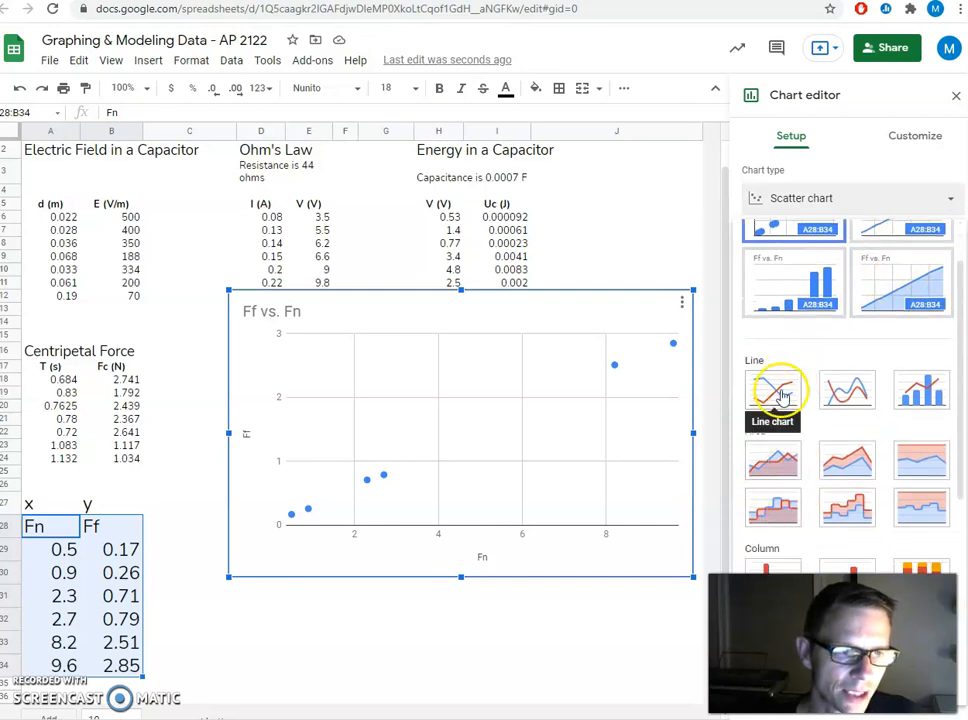
{"action": "scroll", "coordinate": [775, 385], "scroll_direction": "up", "scroll_amount": 1}
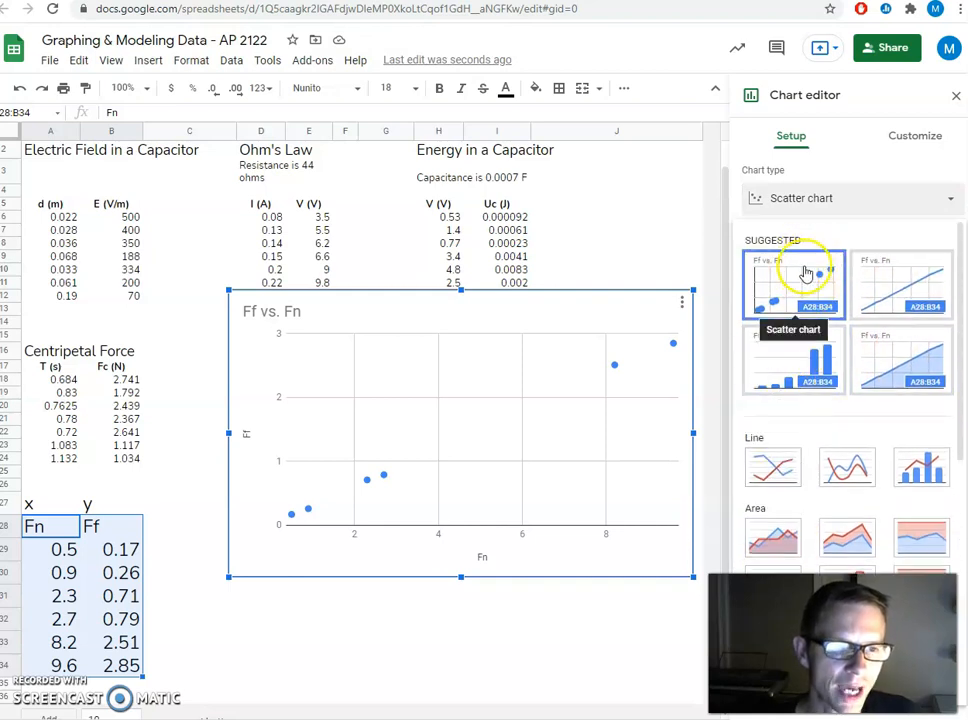
{"action": "scroll", "coordinate": [860, 412], "scroll_direction": "down", "scroll_amount": 3}
{"action": "scroll", "coordinate": [880, 424], "scroll_direction": "down", "scroll_amount": 6}
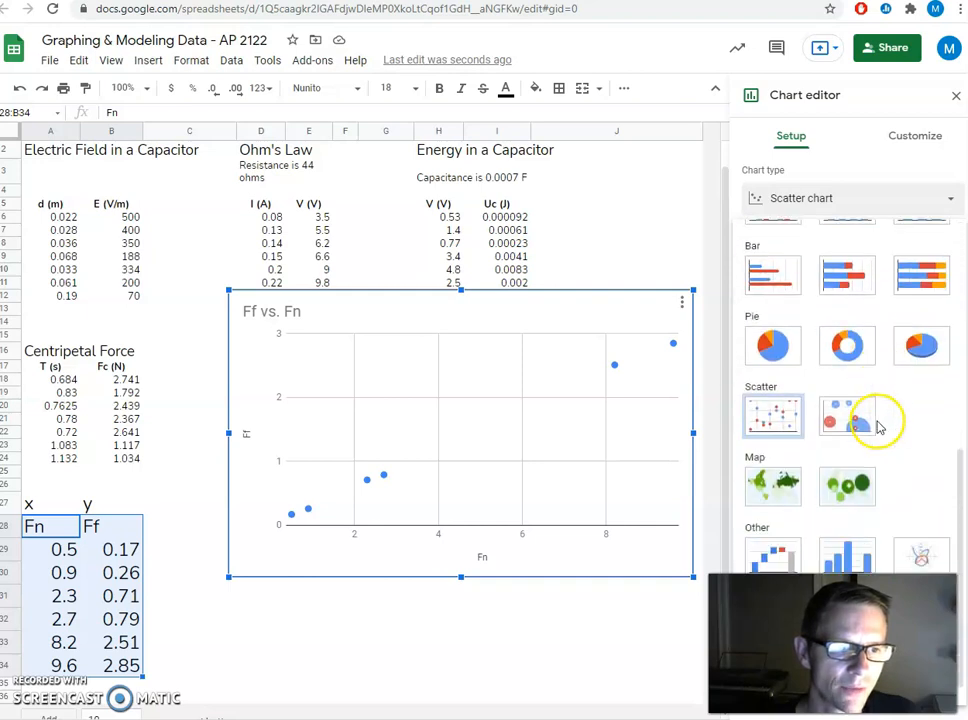
{"action": "scroll", "coordinate": [800, 385], "scroll_direction": "up", "scroll_amount": 8}
{"action": "scroll", "coordinate": [495, 363], "scroll_direction": "up", "scroll_amount": 1}
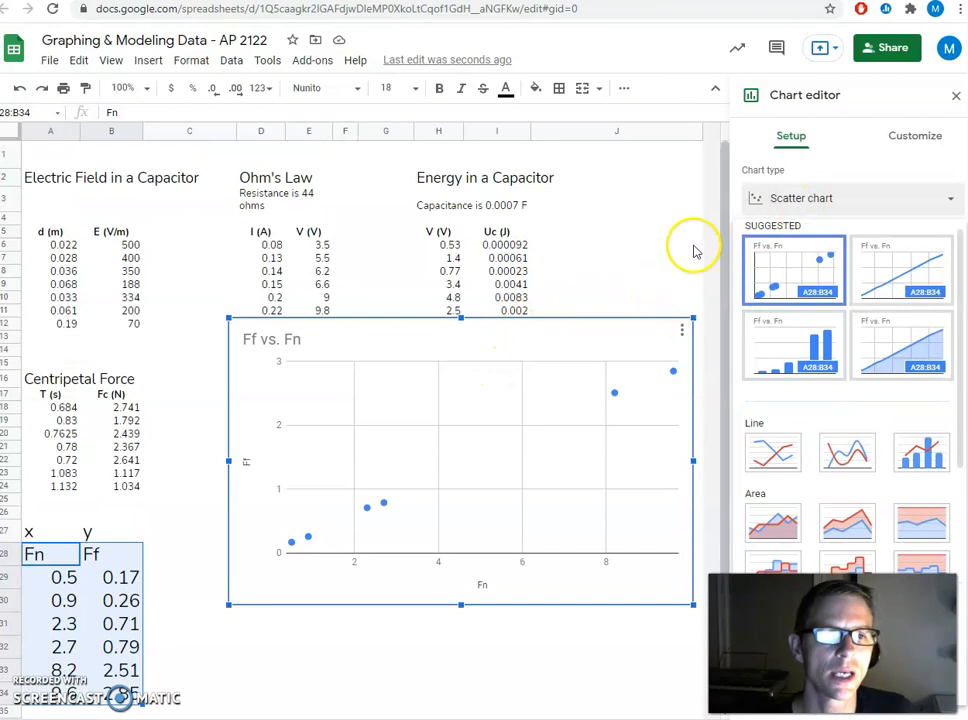
Move the chart below the first instruction paragraph and add a linear trendline to the Ff series.
{"action": "left_click", "coordinate": [899, 146]}
{"action": "left_click_drag", "start_coordinate": [616, 326], "coordinate": [640, 378]}
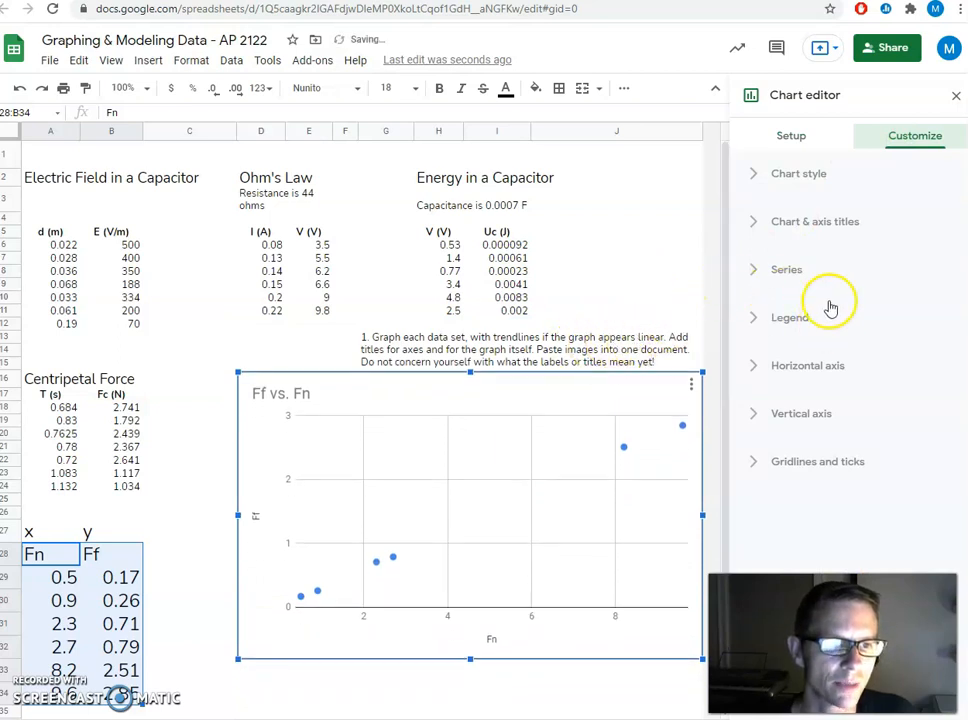
{"action": "left_click", "coordinate": [818, 266]}
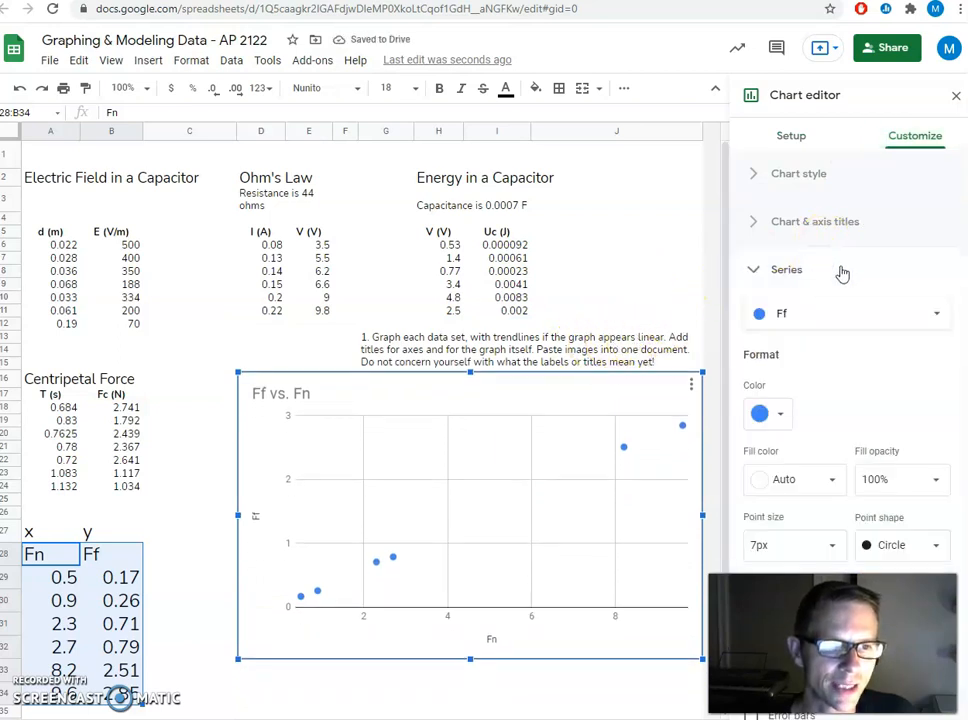
{"action": "scroll", "coordinate": [864, 413], "scroll_direction": "down", "scroll_amount": 3}
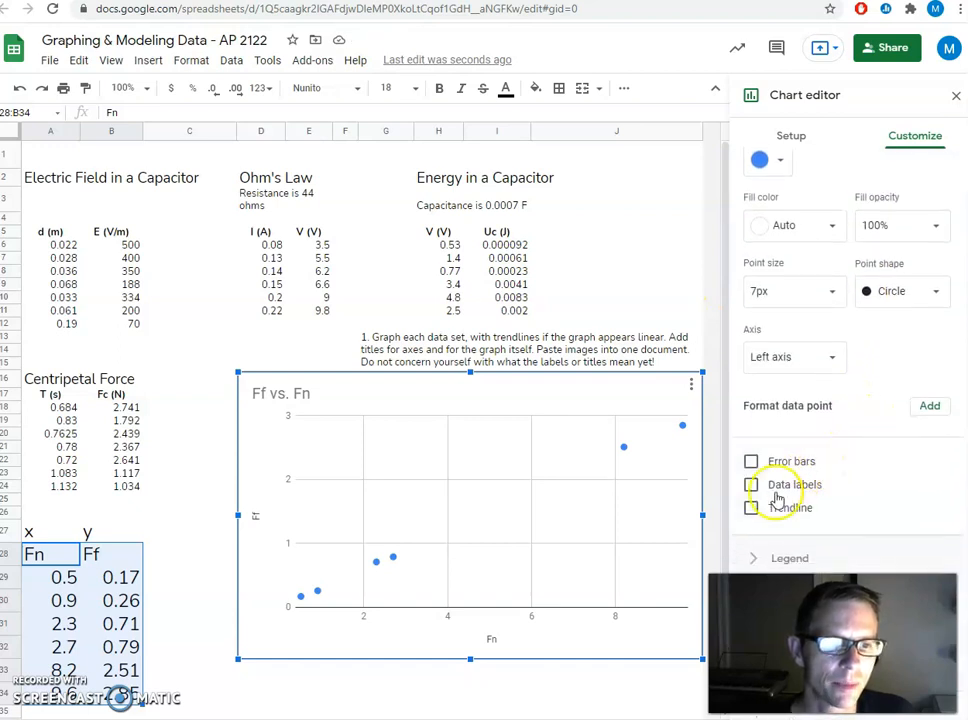
{"action": "left_click", "coordinate": [751, 508]}
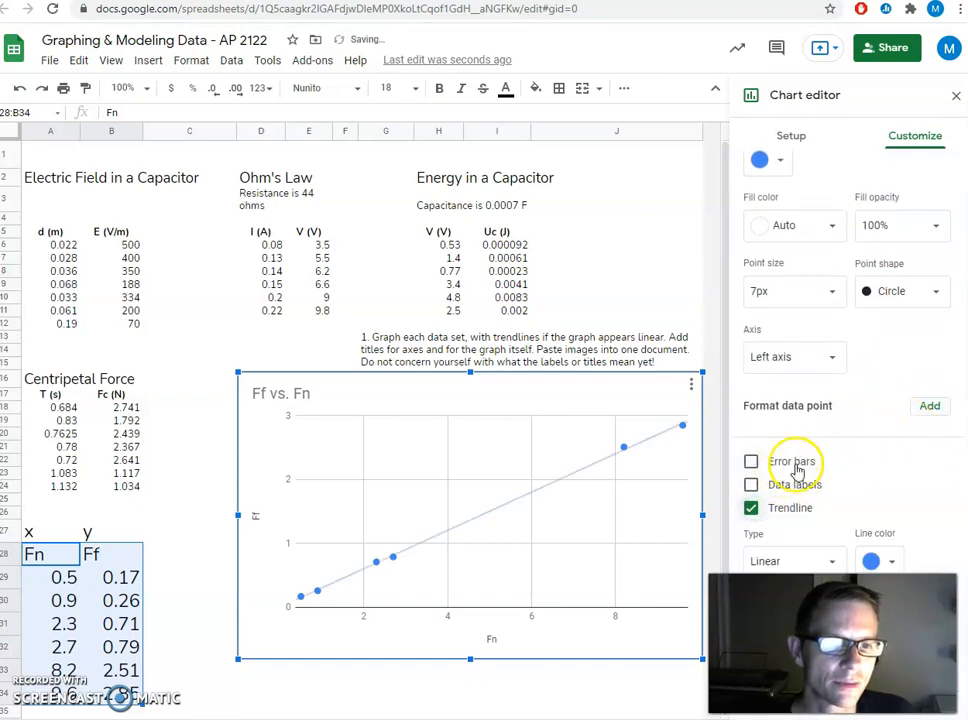
Label the trendline with its equation and show its R² value.
{"action": "scroll", "coordinate": [798, 470], "scroll_direction": "down", "scroll_amount": 2}
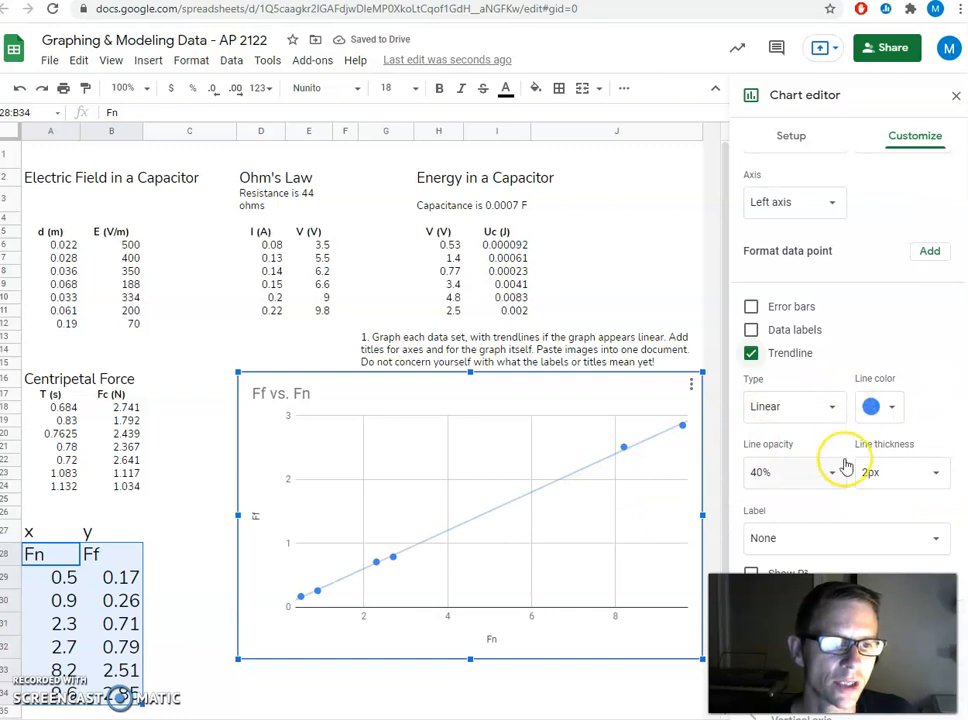
{"action": "scroll", "coordinate": [845, 466], "scroll_direction": "down", "scroll_amount": 1}
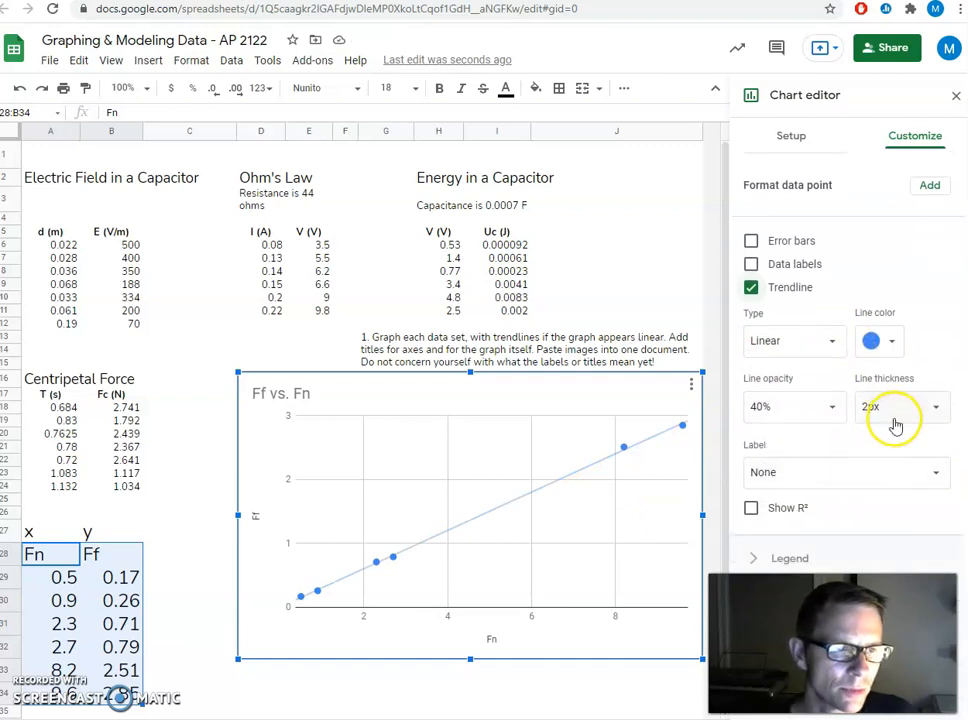
{"action": "left_click", "coordinate": [940, 478]}
{"action": "left_click", "coordinate": [826, 519]}
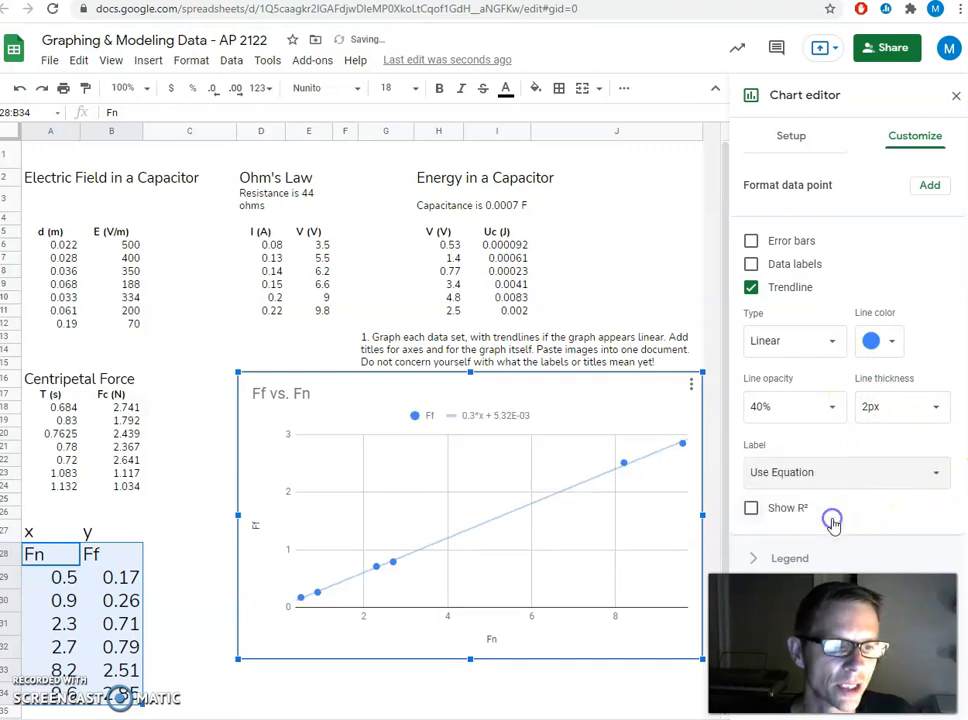
{"action": "left_click", "coordinate": [748, 510]}
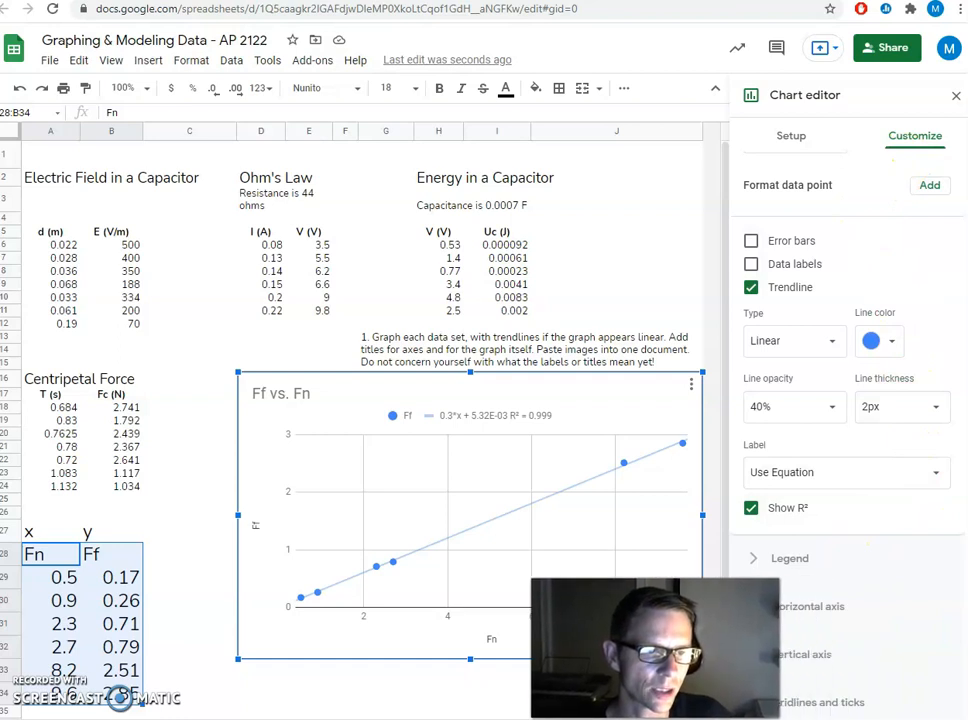
Set the horizontal axis minimum to 0, keeping the axis in its normal order.
{"action": "left_click", "coordinate": [785, 606]}
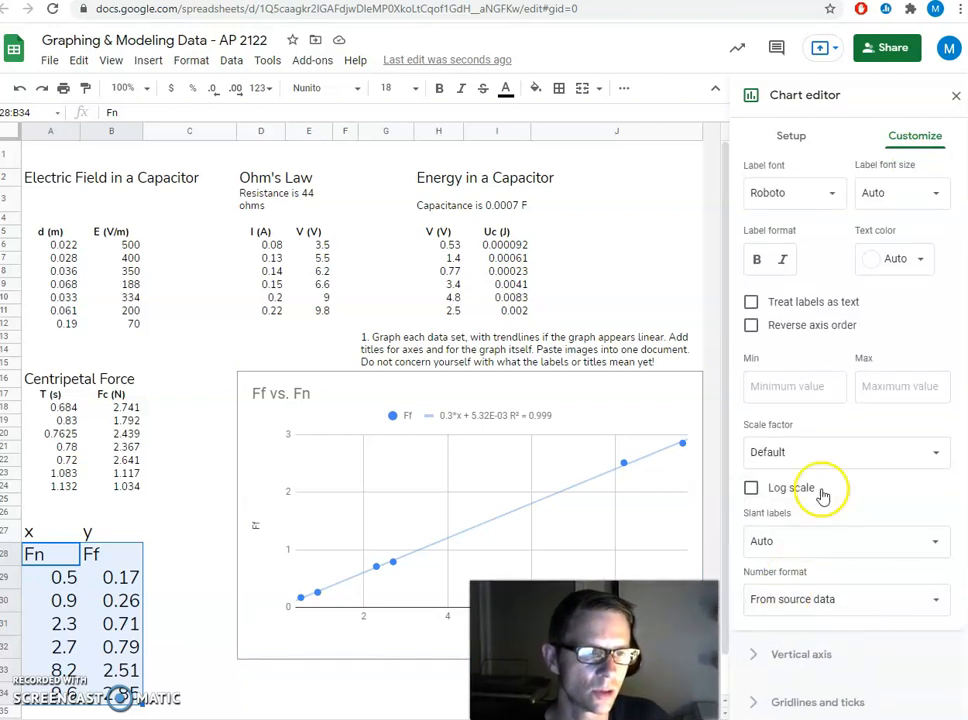
{"action": "left_click", "coordinate": [820, 390]}
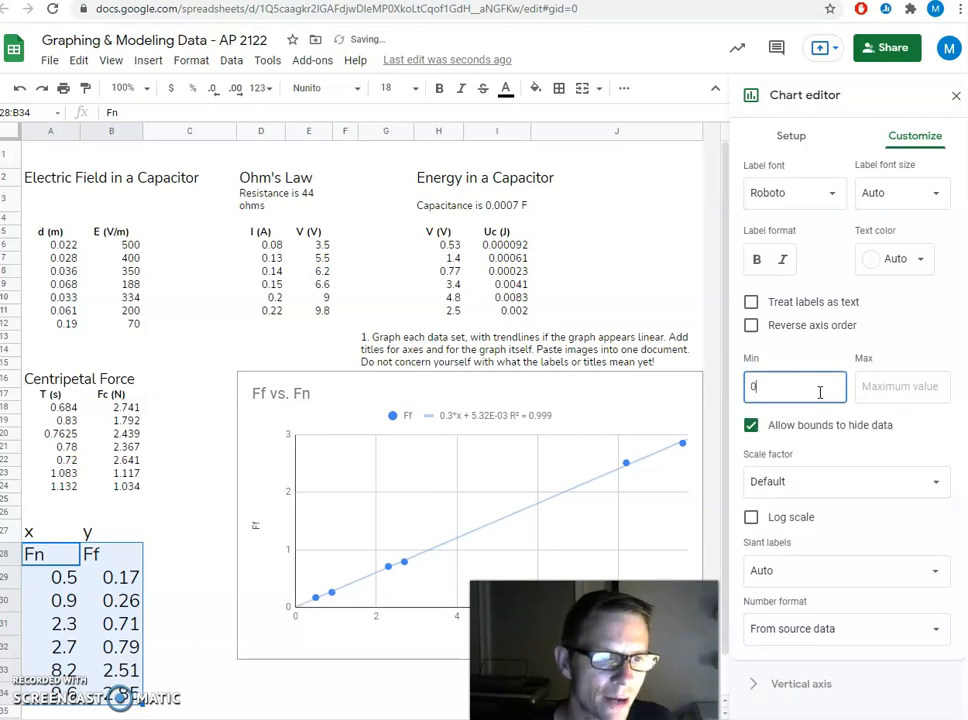
{"action": "left_click", "coordinate": [903, 325]}
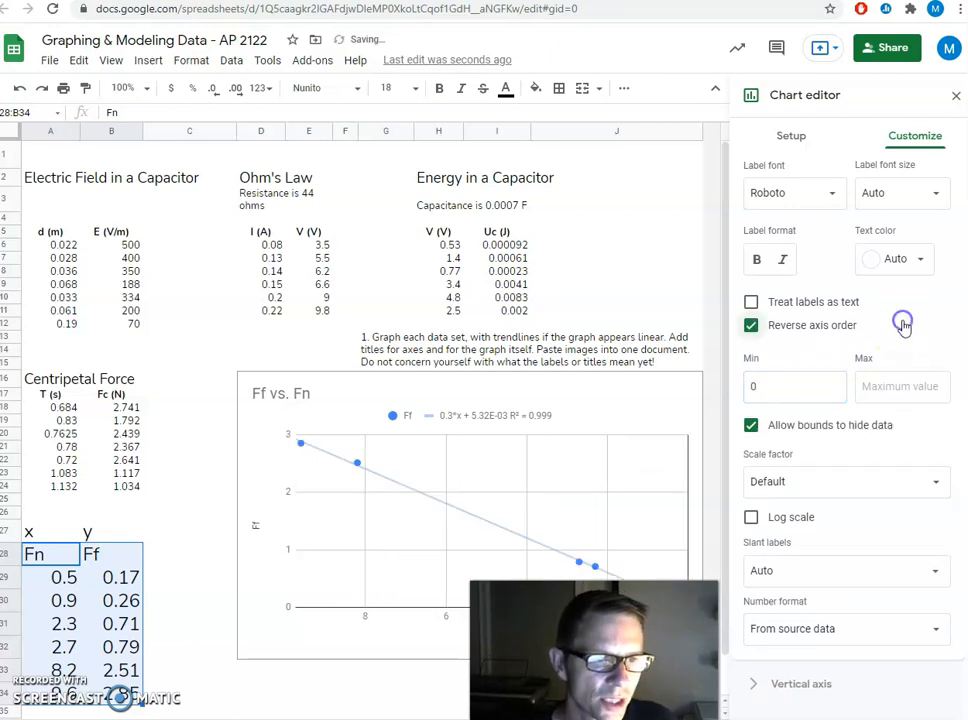
{"action": "left_click", "coordinate": [828, 333]}
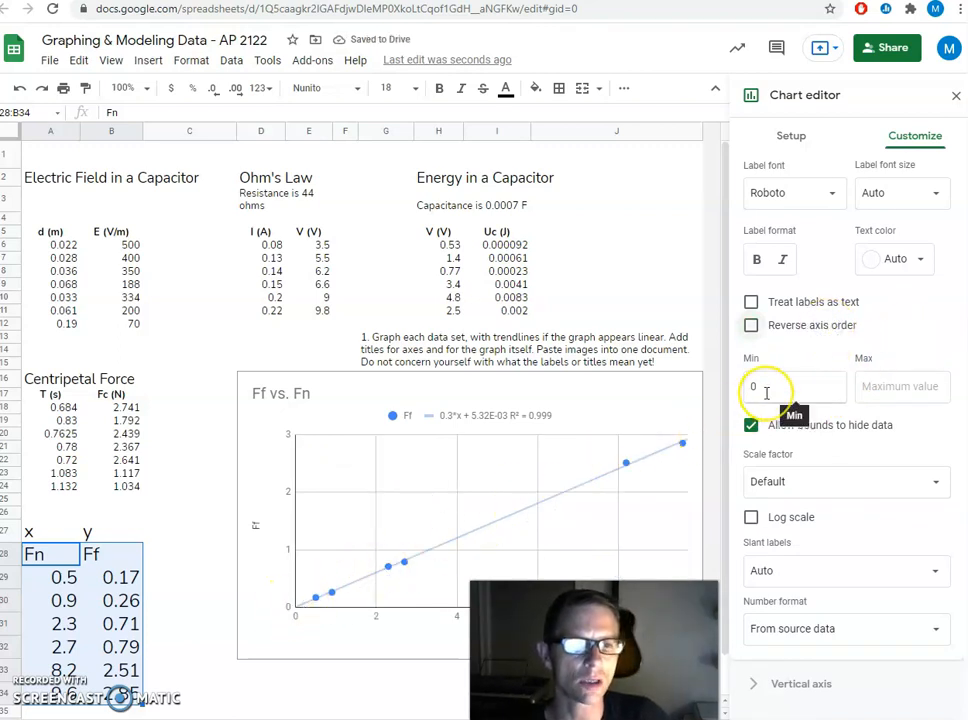
Set the vertical axis minimum to 0 and show the vertical axis line.
{"action": "scroll", "coordinate": [780, 540], "scroll_direction": "down", "scroll_amount": 1}
{"action": "left_click", "coordinate": [821, 654]}
{"action": "left_click", "coordinate": [801, 494]}
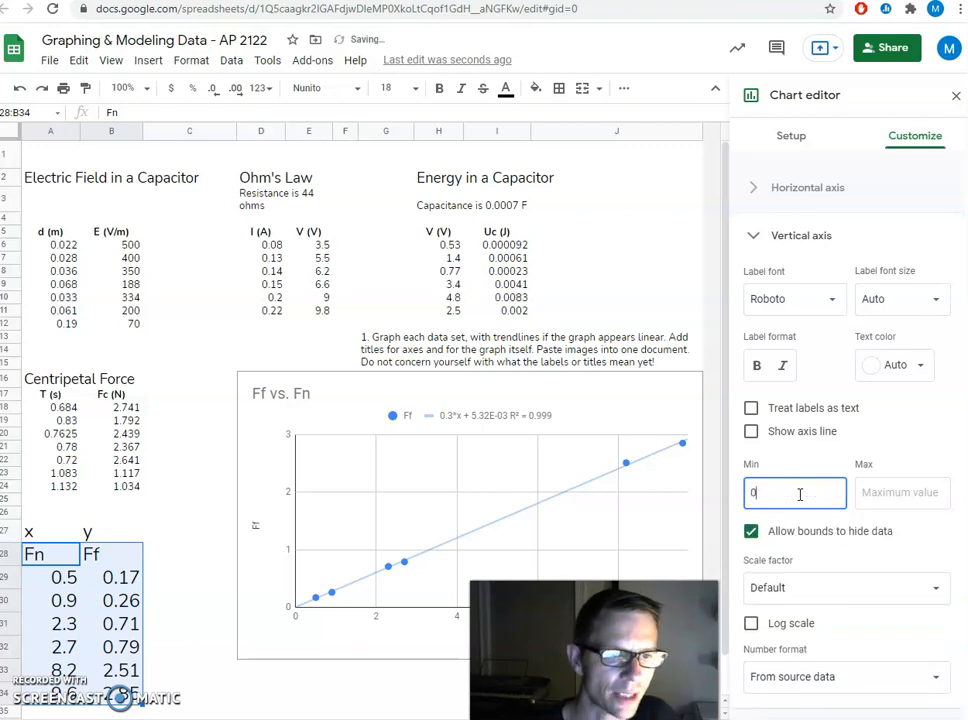
{"action": "left_click", "coordinate": [912, 430]}
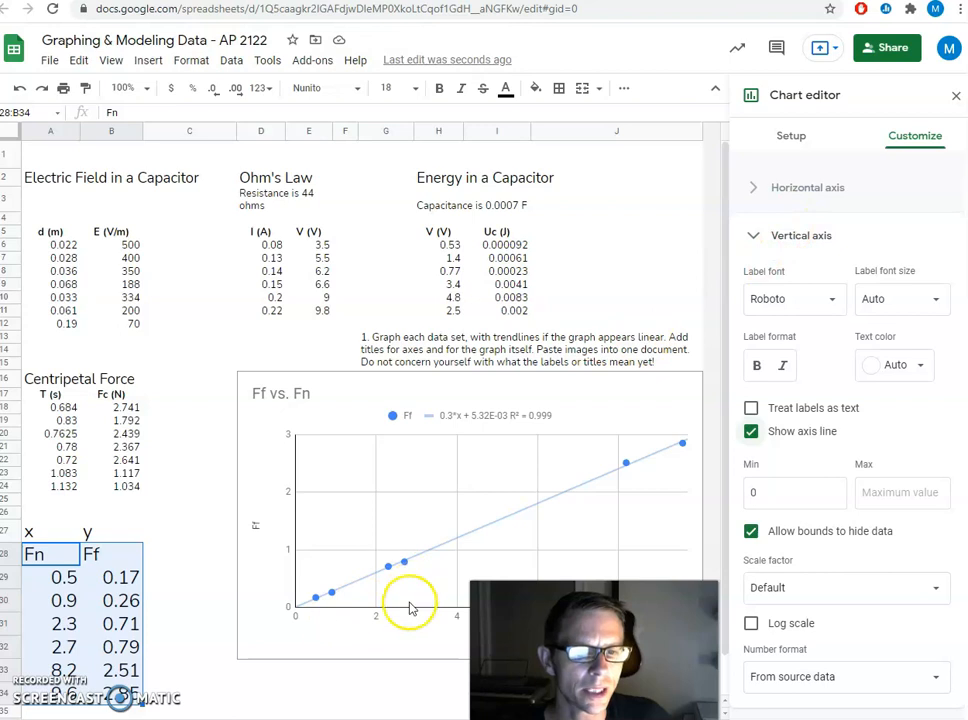
{"action": "left_click", "coordinate": [761, 190]}
{"action": "scroll", "coordinate": [799, 243], "scroll_direction": "up", "scroll_amount": 2}
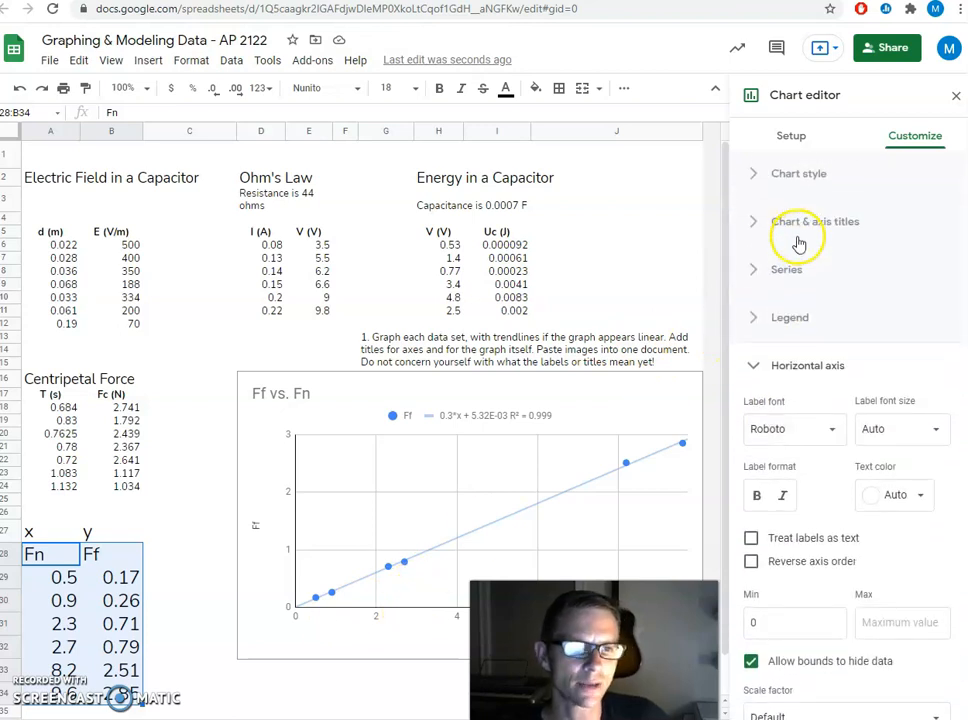
{"action": "left_click", "coordinate": [792, 135]}
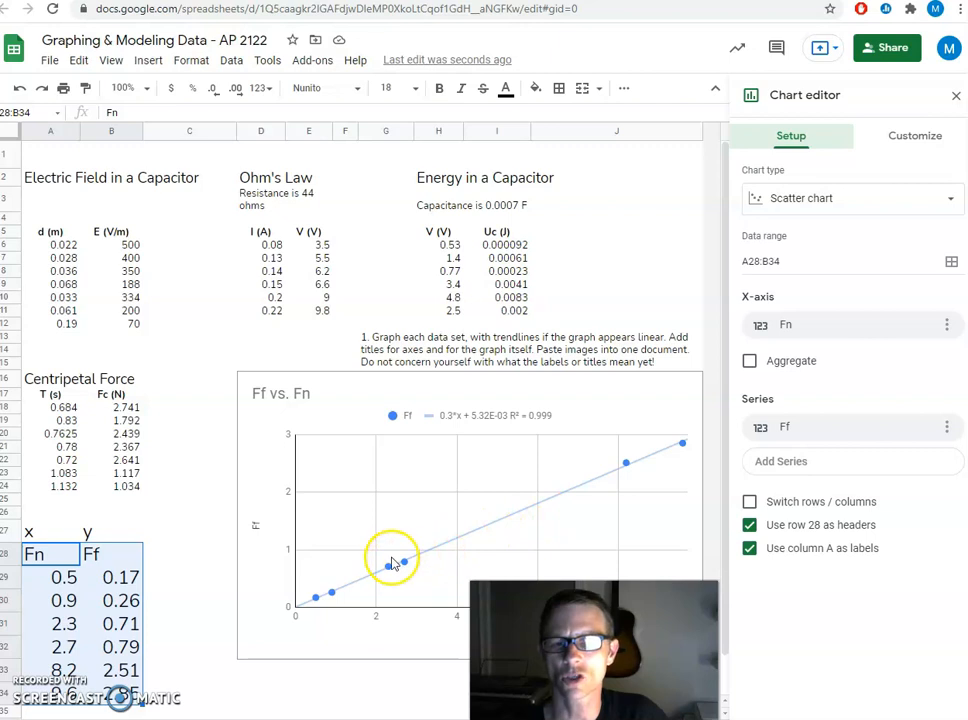
Change the chart's vertical axis title to Ff (N).
{"action": "left_click", "coordinate": [749, 547]}
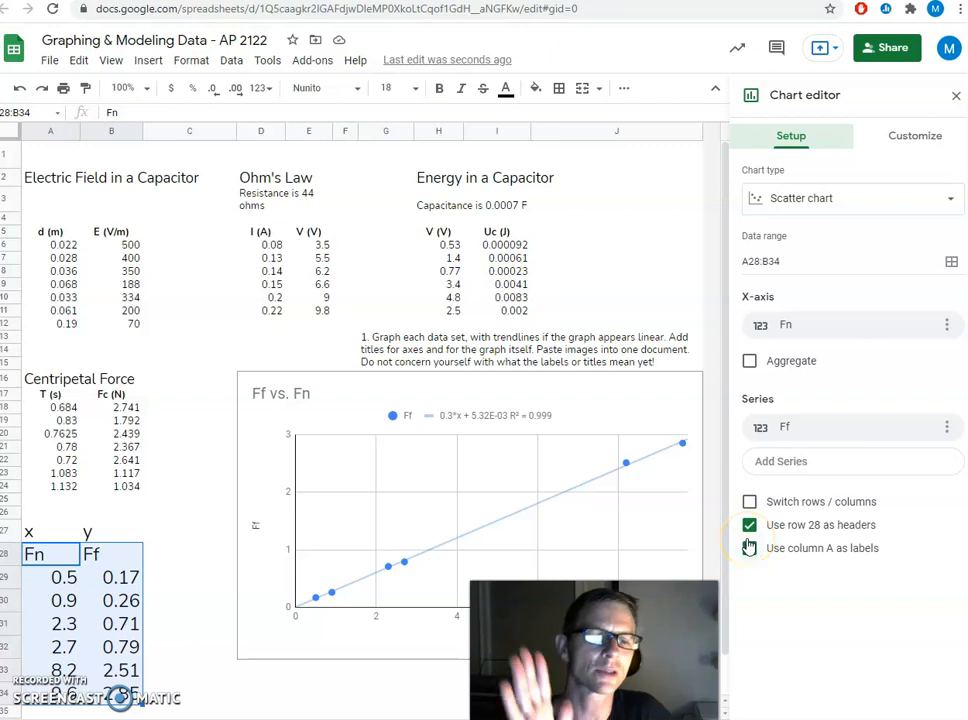
{"action": "left_click", "coordinate": [749, 547]}
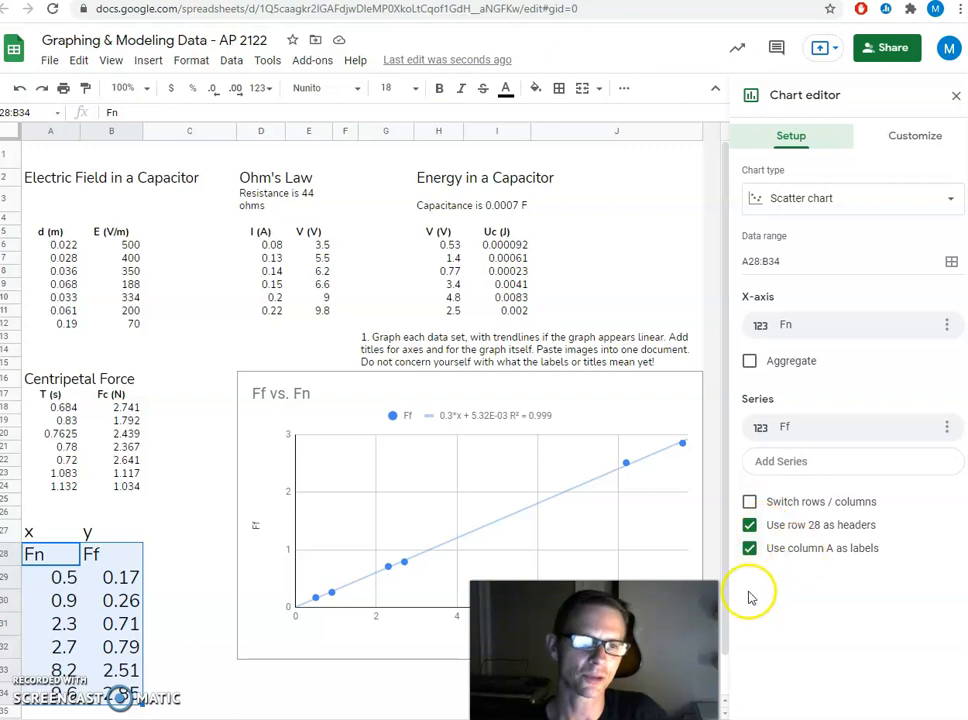
{"action": "left_click", "coordinate": [257, 526]}
{"action": "left_click", "coordinate": [257, 526]}
{"action": "left_click", "coordinate": [789, 330]}
{"action": "left_click", "coordinate": [811, 339]}
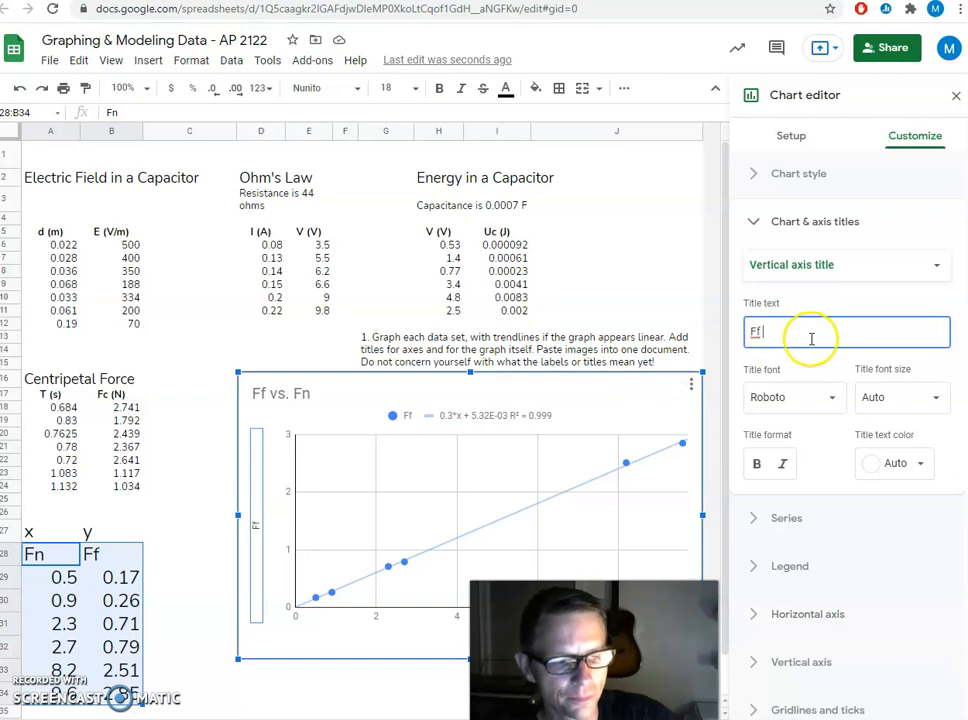
{"action": "left_click", "coordinate": [330, 346]}
Open the chart title for editing and close the chart editor.
{"action": "left_click", "coordinate": [300, 395]}
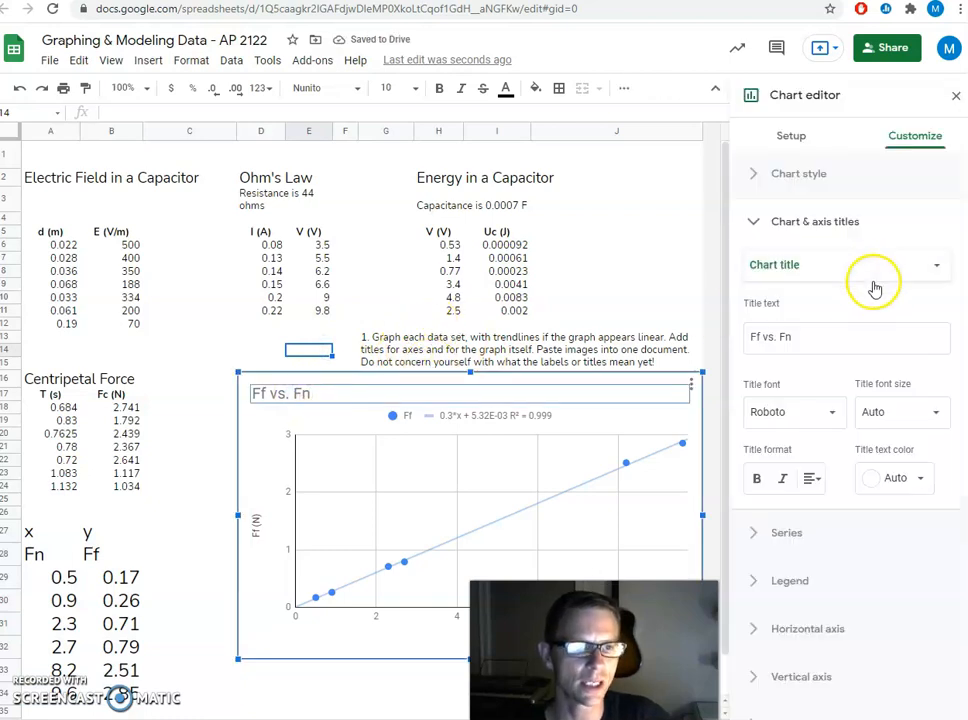
{"action": "double_click", "coordinate": [313, 395]}
{"action": "left_click", "coordinate": [315, 393]}
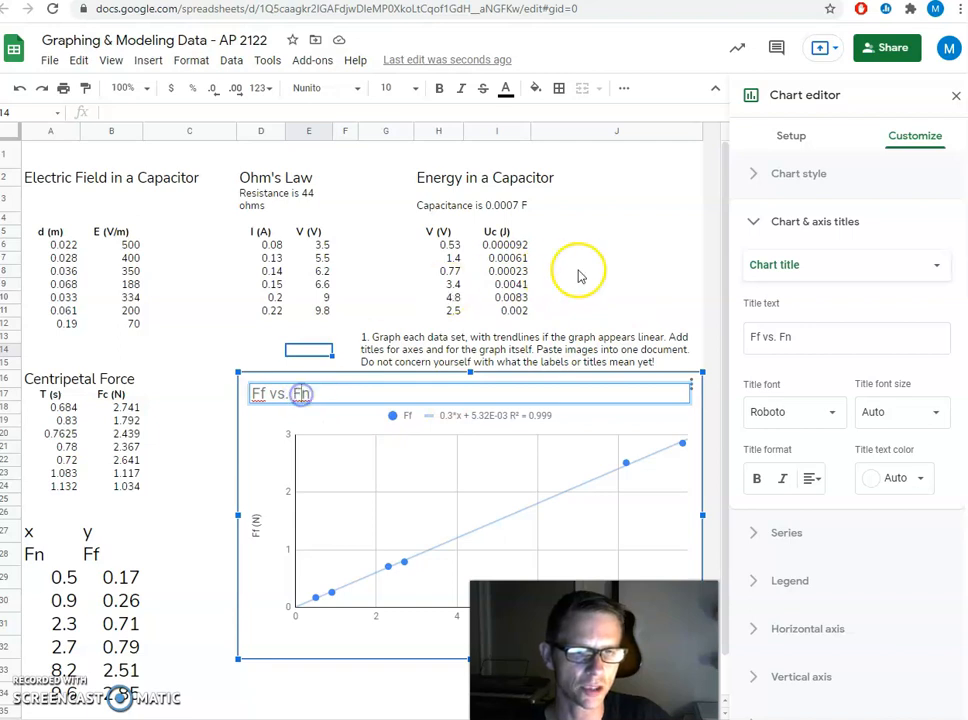
{"action": "left_click", "coordinate": [616, 269]}
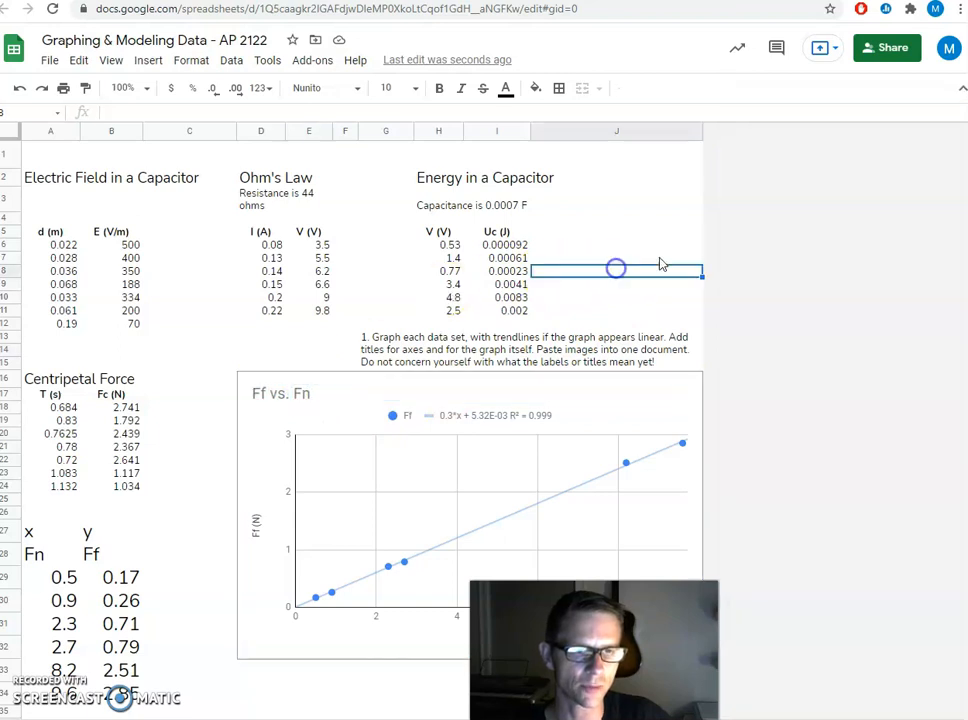
Shrink the chart and place it below the second instruction paragraph, clear of the data tables above.
{"action": "left_click", "coordinate": [609, 383]}
{"action": "left_click", "coordinate": [690, 386]}
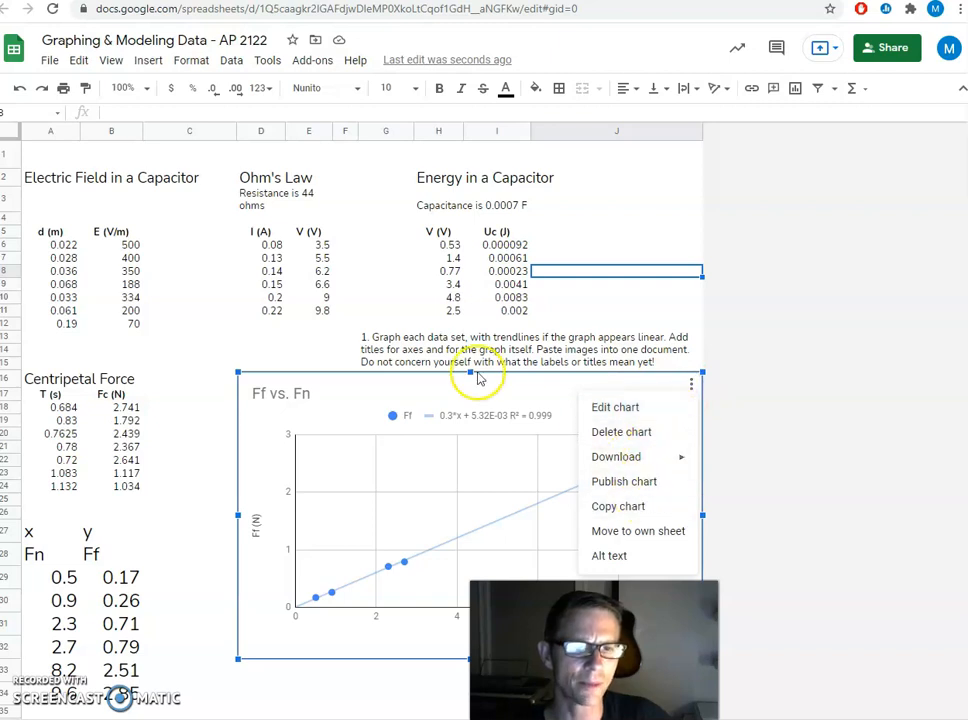
{"action": "left_click_drag", "start_coordinate": [238, 373], "coordinate": [134, 253]}
{"action": "left_click", "coordinate": [385, 198]}
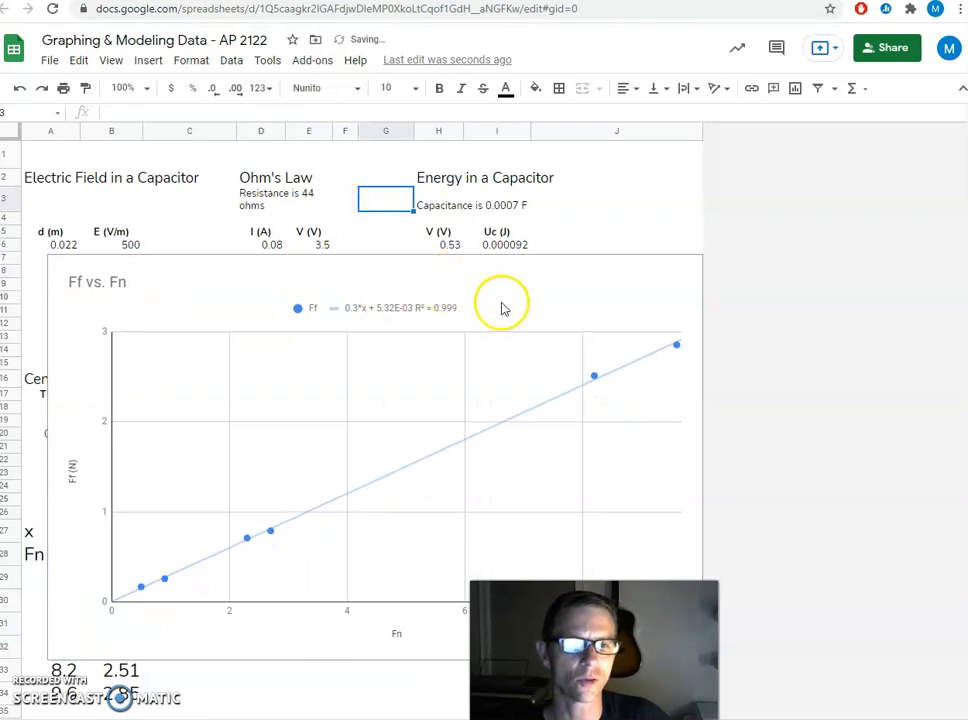
{"action": "left_click", "coordinate": [160, 264]}
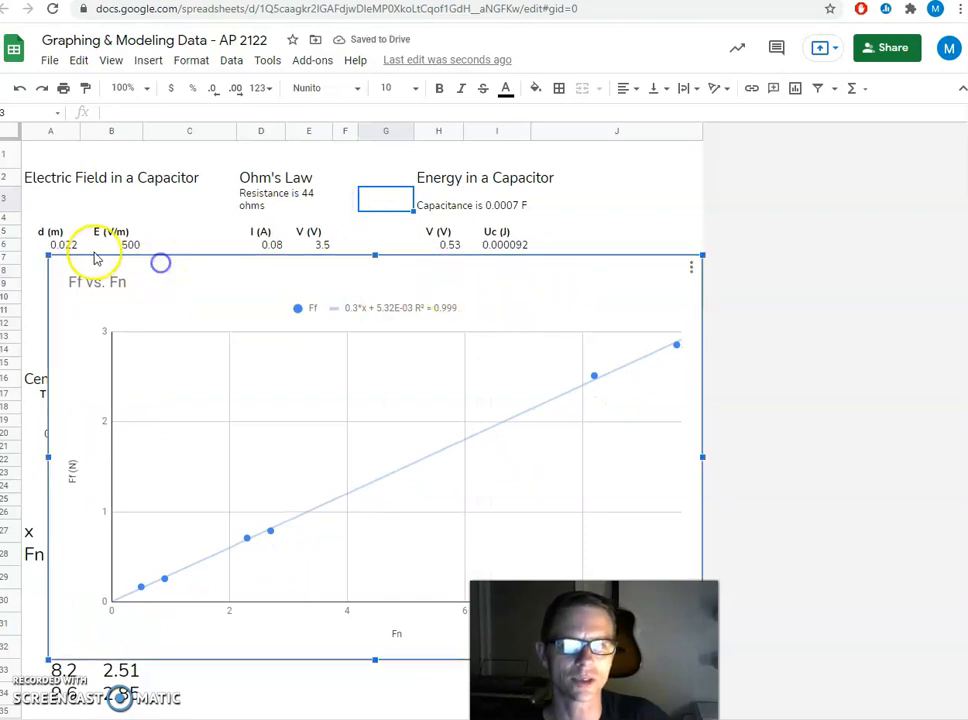
{"action": "left_click_drag", "start_coordinate": [48, 255], "coordinate": [455, 537]}
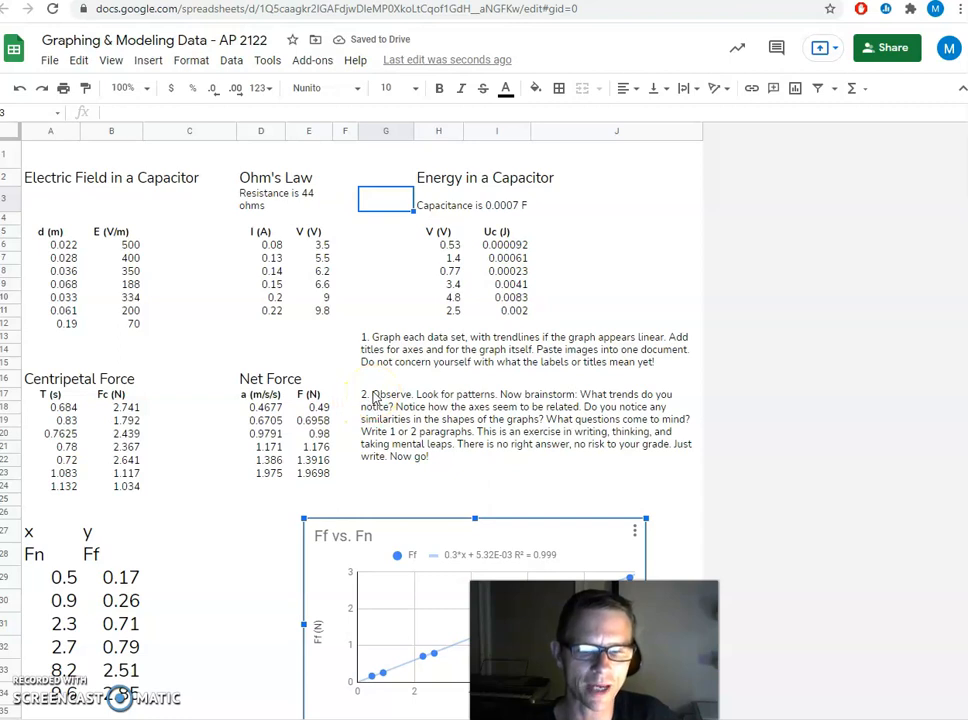
Review the two instruction paragraphs about graphing each data set and observing patterns in the graphs.
{"action": "left_click", "coordinate": [415, 407]}
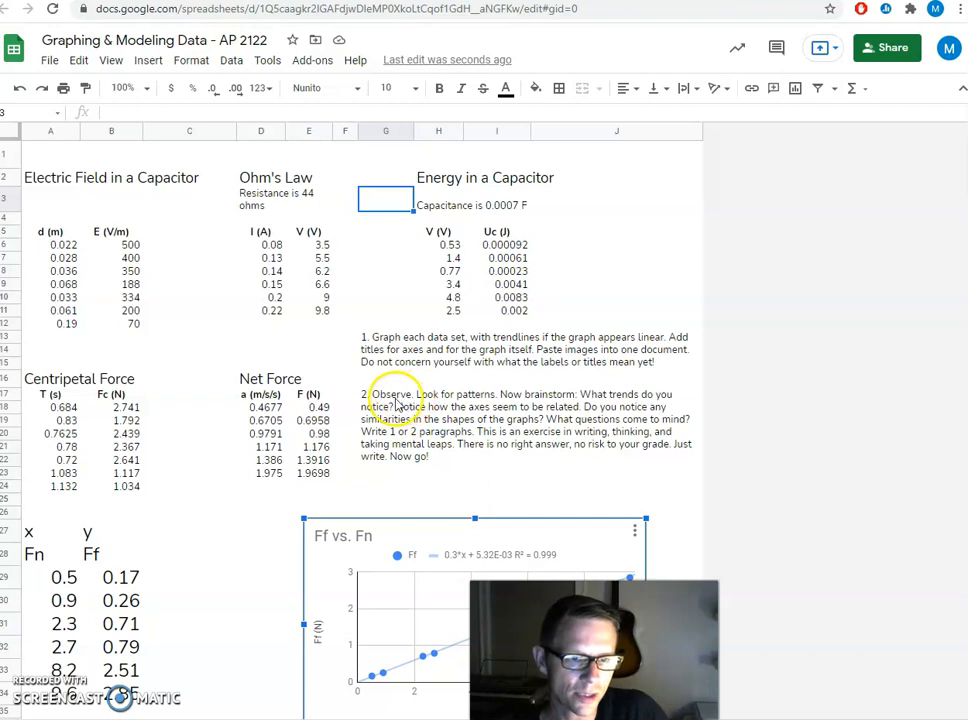
{"action": "left_click", "coordinate": [395, 399]}
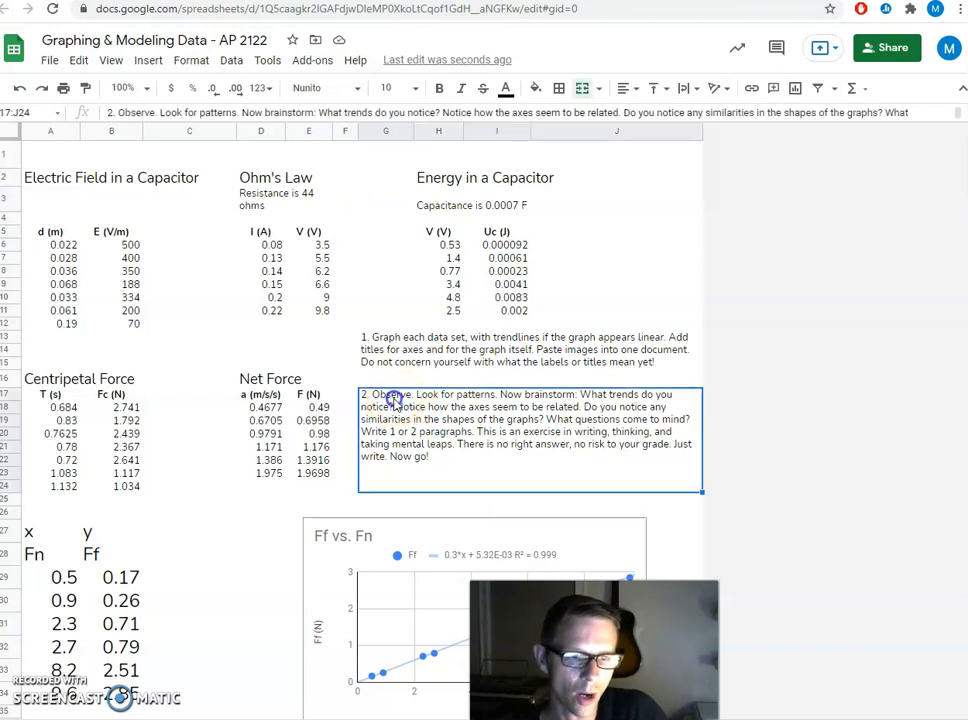
{"action": "left_click", "coordinate": [513, 355]}
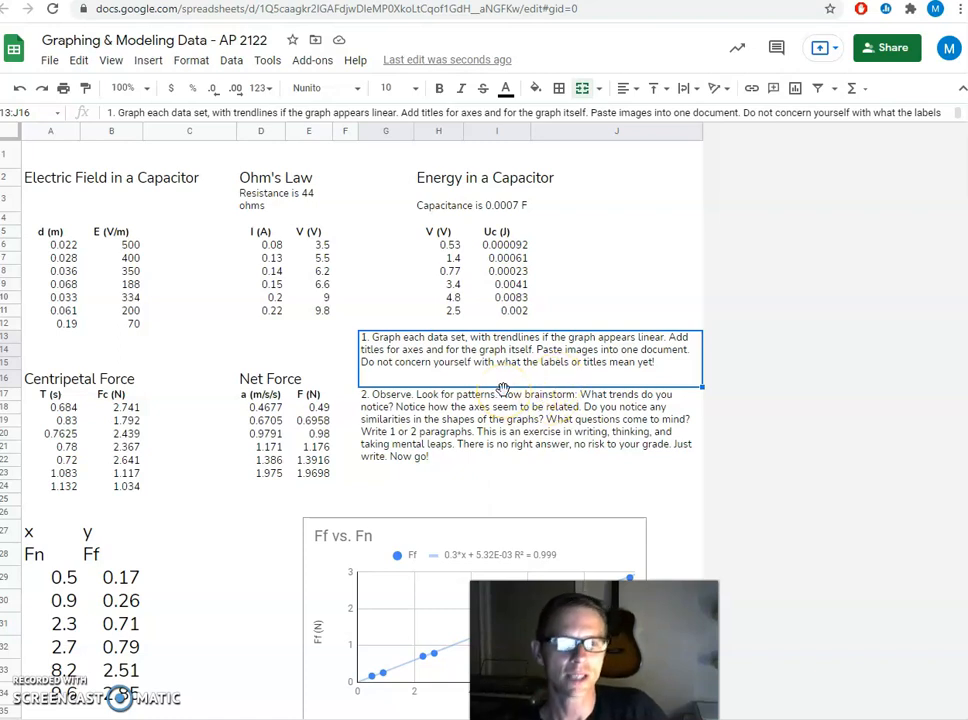
{"action": "left_click", "coordinate": [487, 419]}
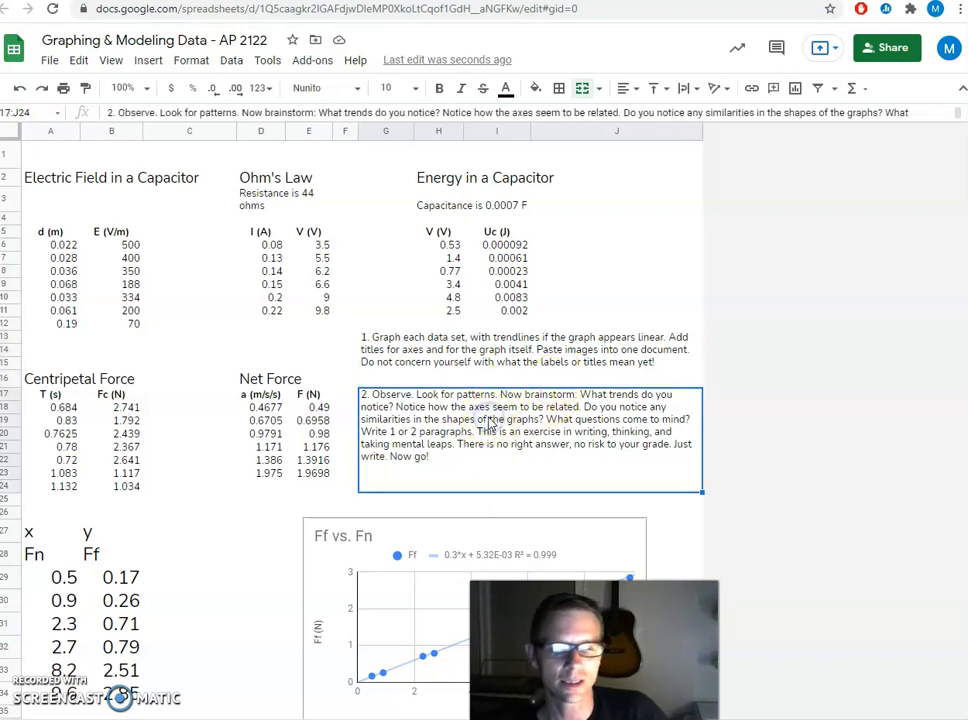